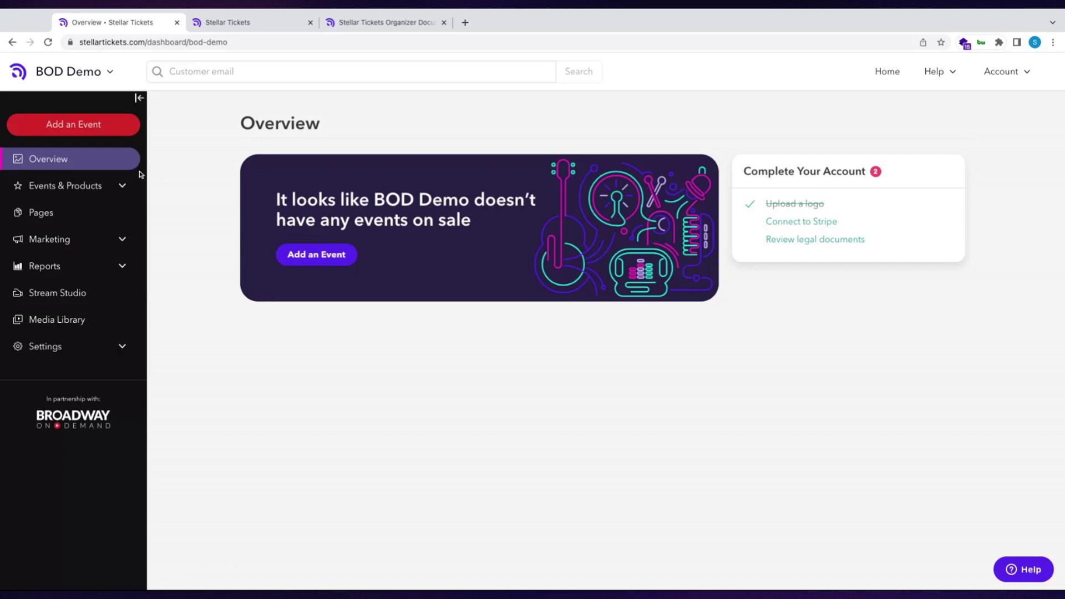
- Examine the organization's Profile & Plan settings, including profile details, the current plan and the platform fees
click(72, 345)
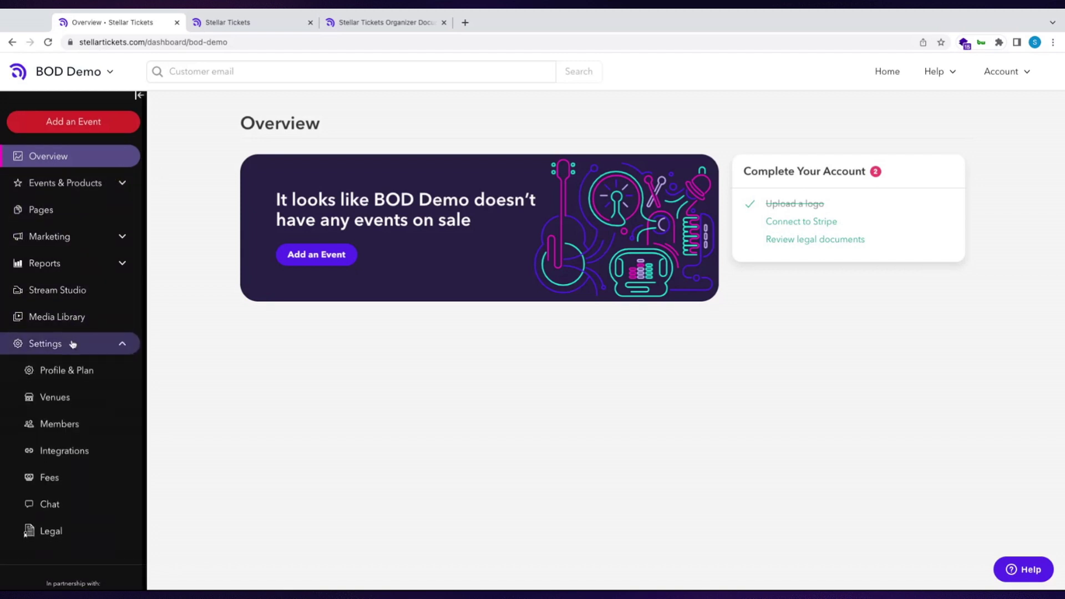
click(68, 370)
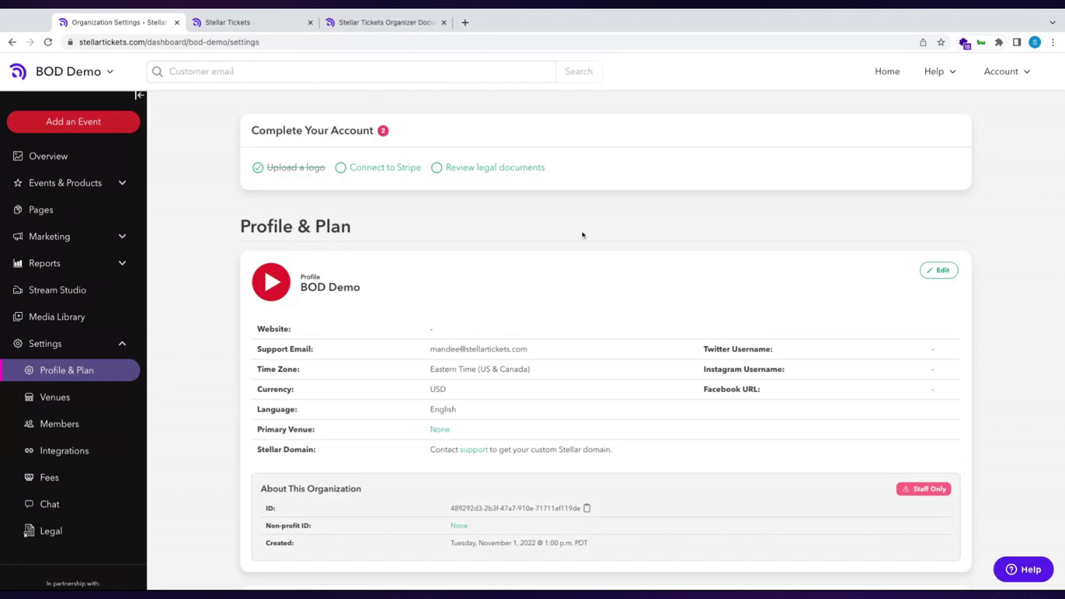
scroll(583, 233, down, 1)
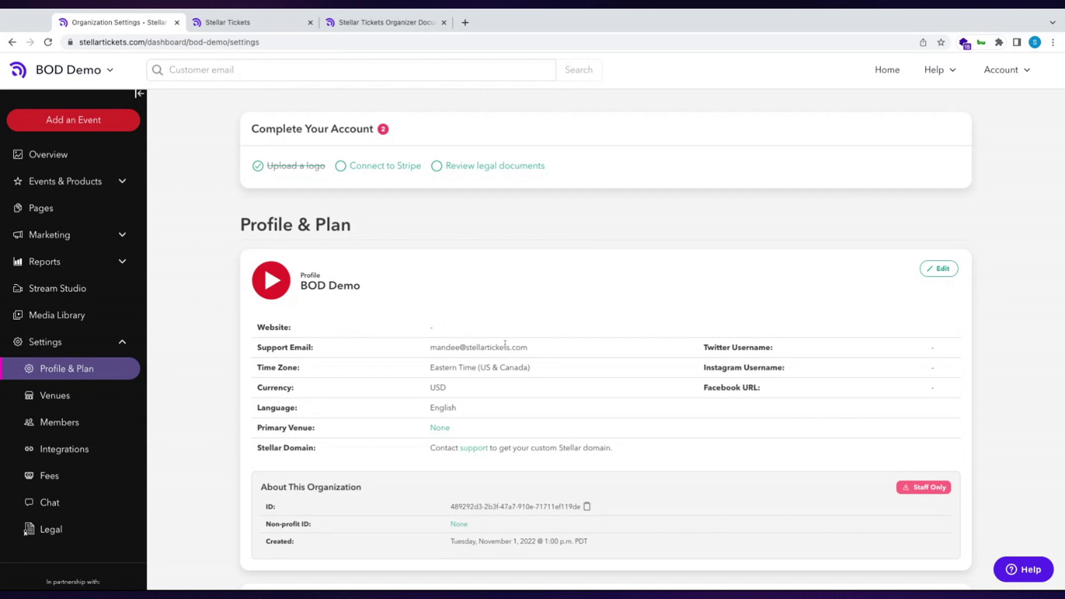
scroll(505, 344, down, 1)
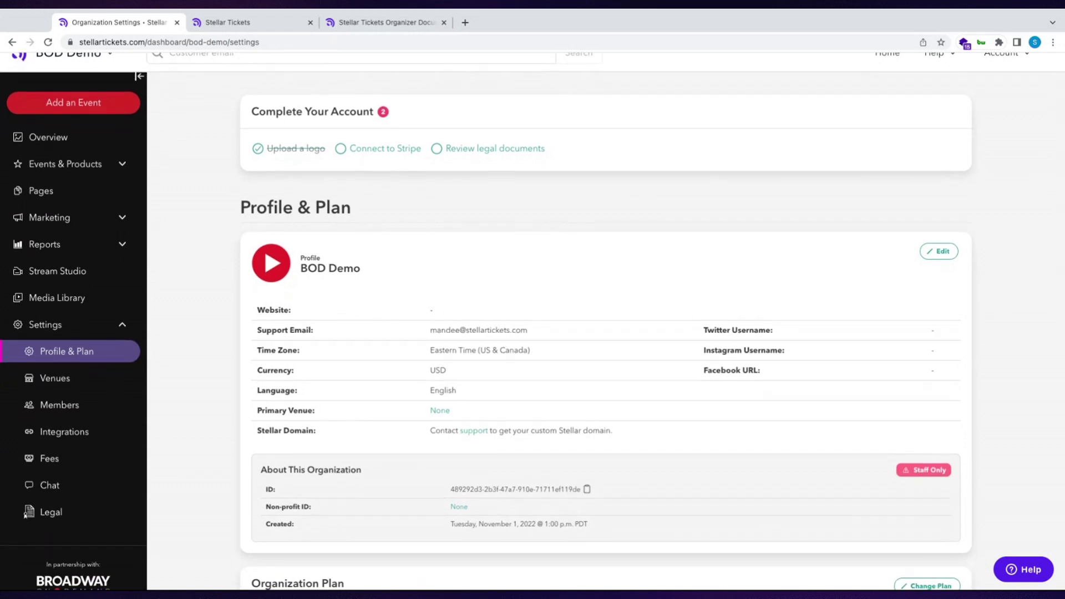
scroll(504, 337, down, 1)
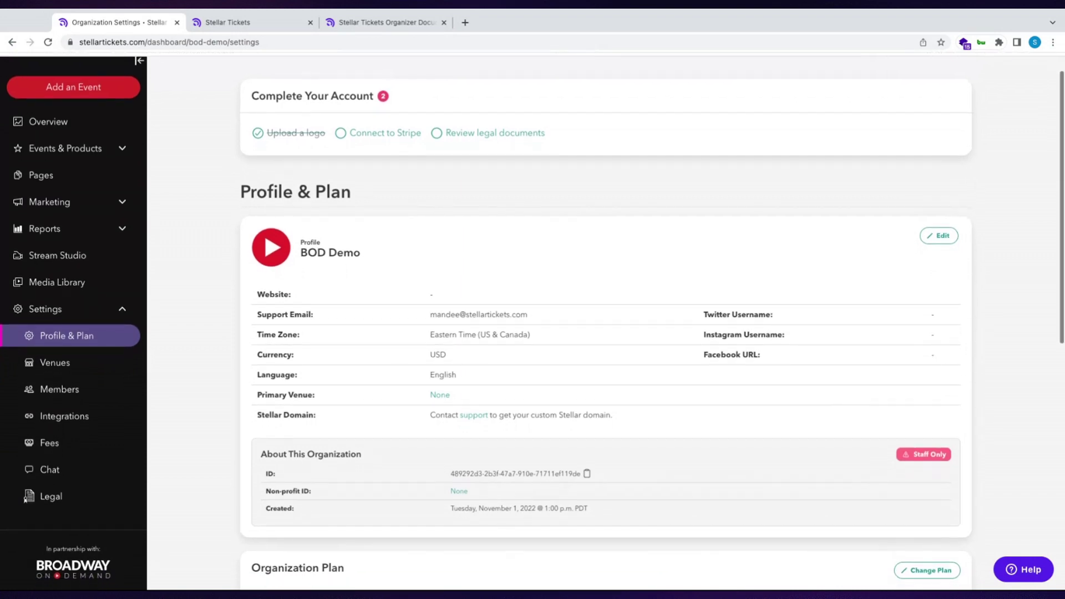
scroll(607, 324, down, 5)
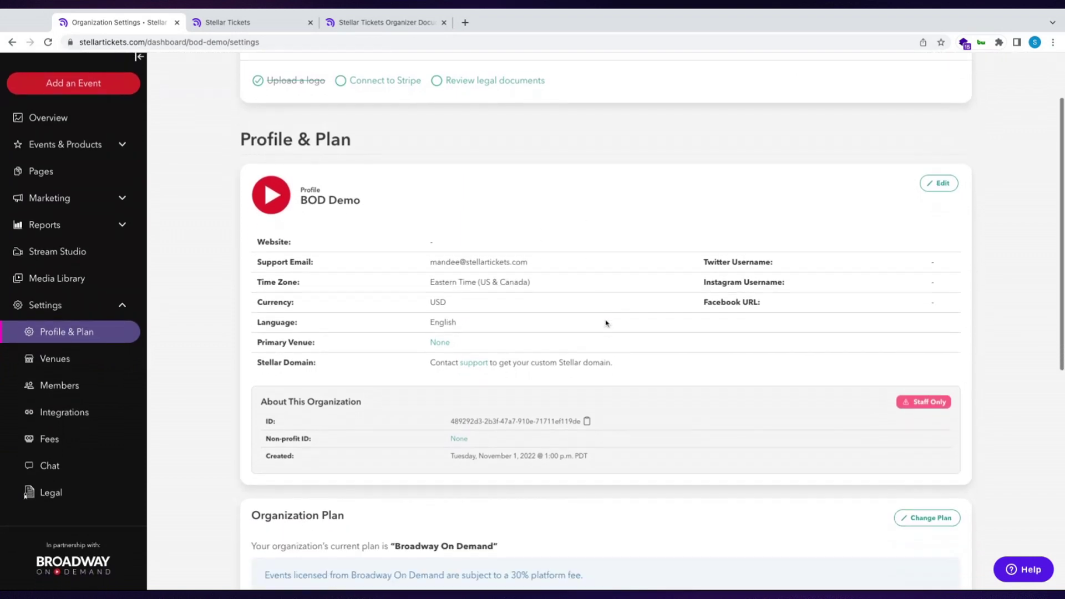
scroll(607, 323, down, 5)
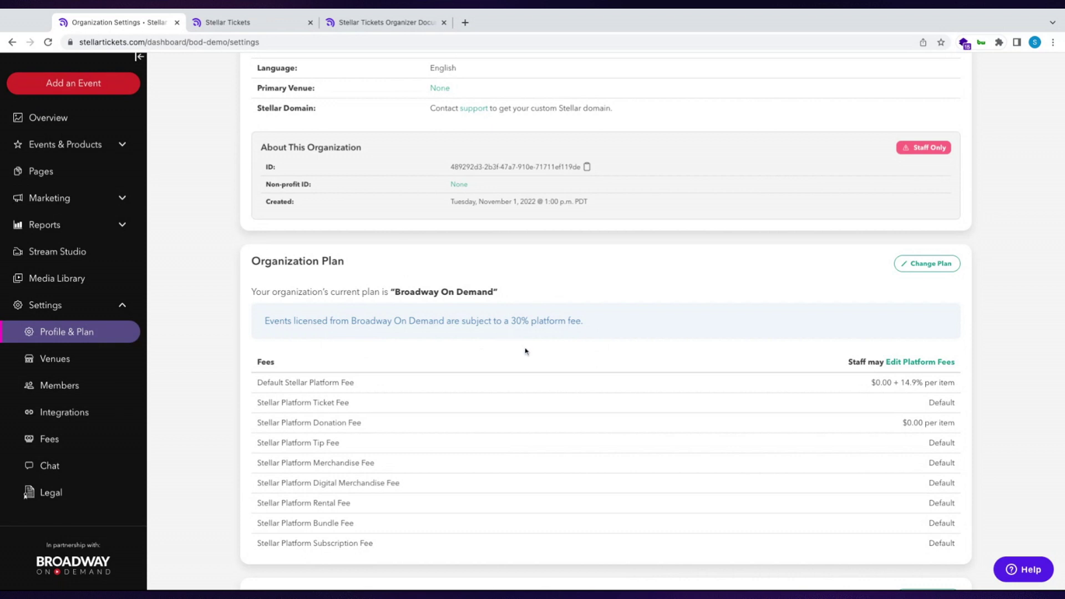
double_click(513, 321)
click(620, 322)
scroll(528, 278, up, 1)
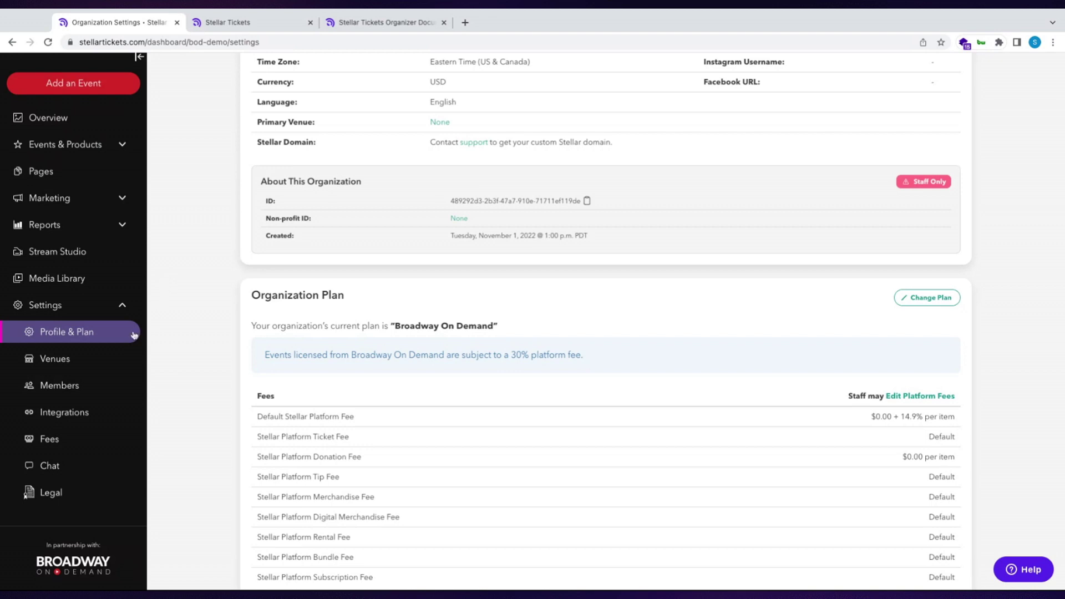
- Review the organization's team members, and look through the legal documents with the terms of service and performance rights payment
click(60, 387)
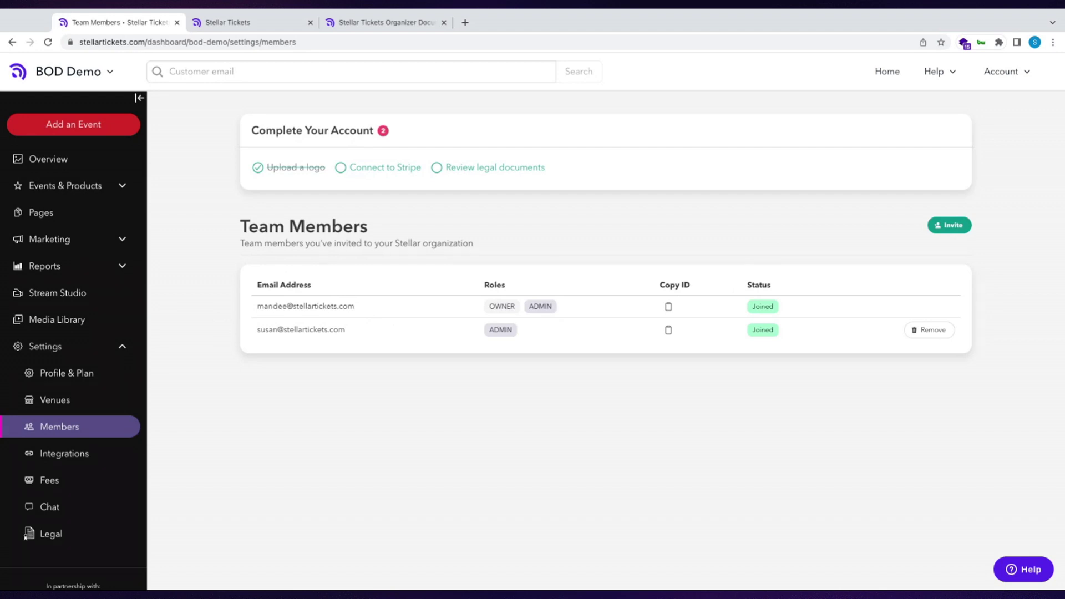
click(34, 539)
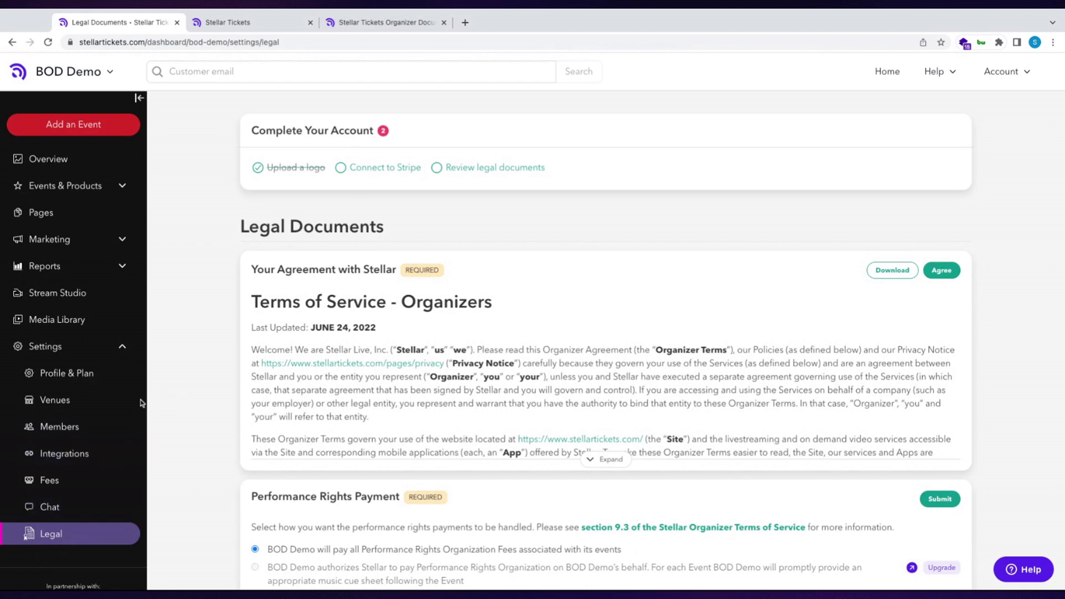
scroll(164, 419, down, 1)
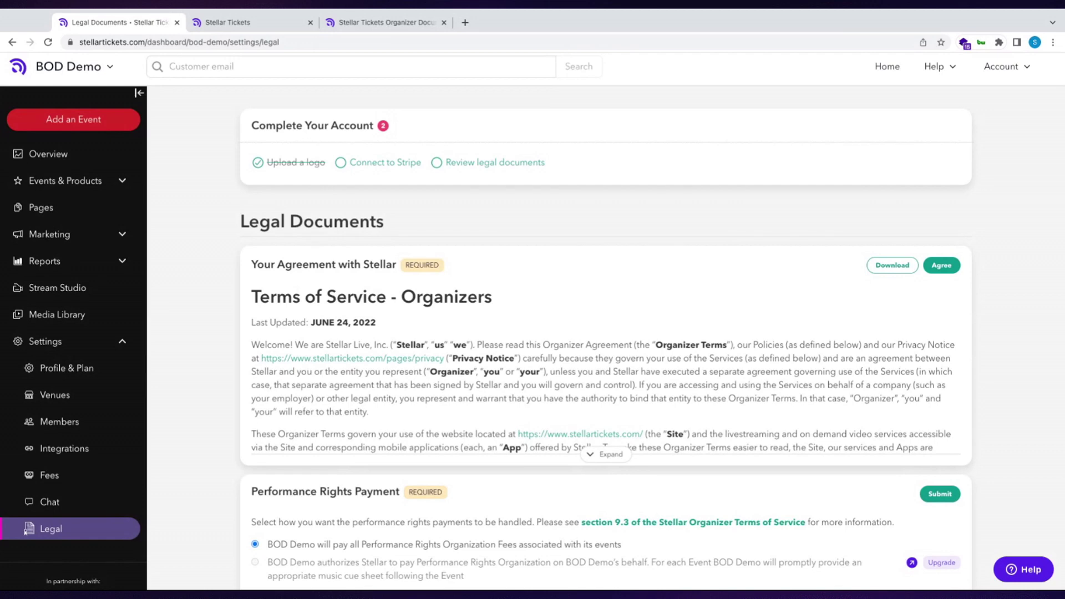
scroll(309, 507, down, 2)
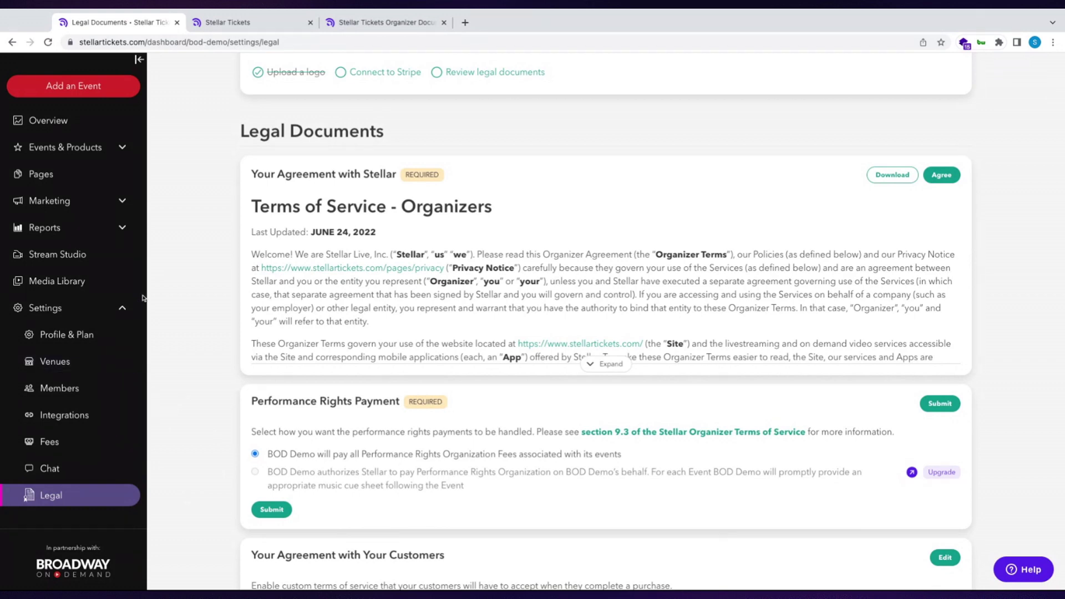
- Open the Sample Play event from the organization's list of events
click(123, 310)
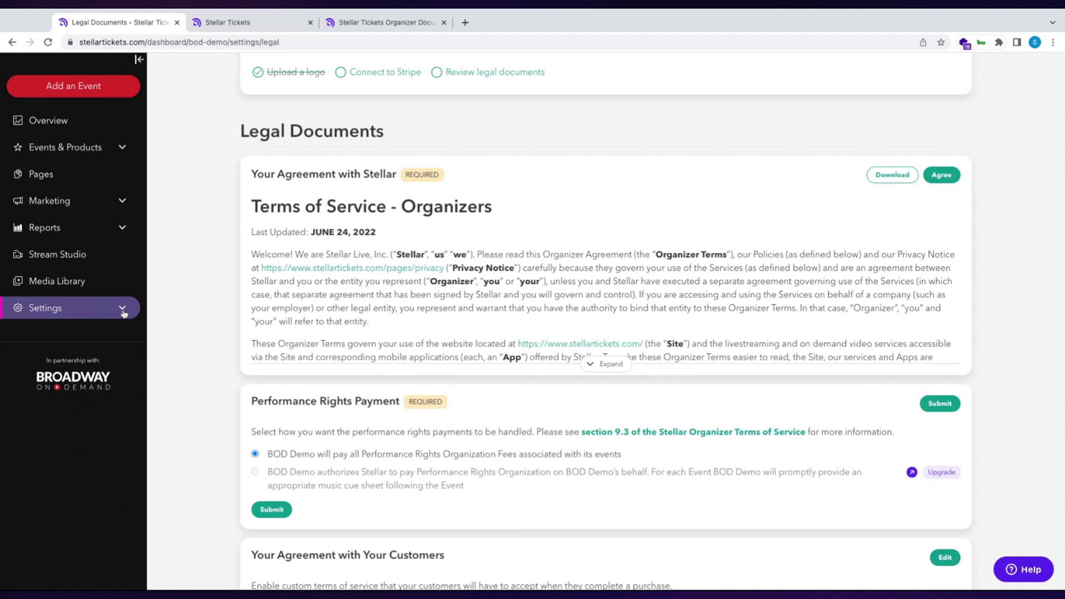
click(123, 148)
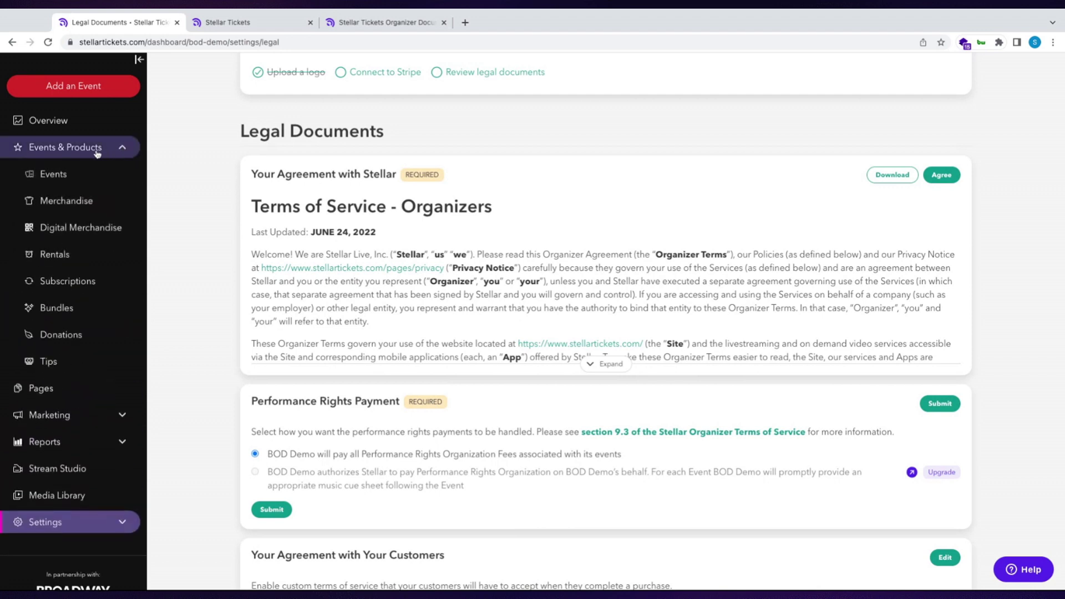
click(58, 175)
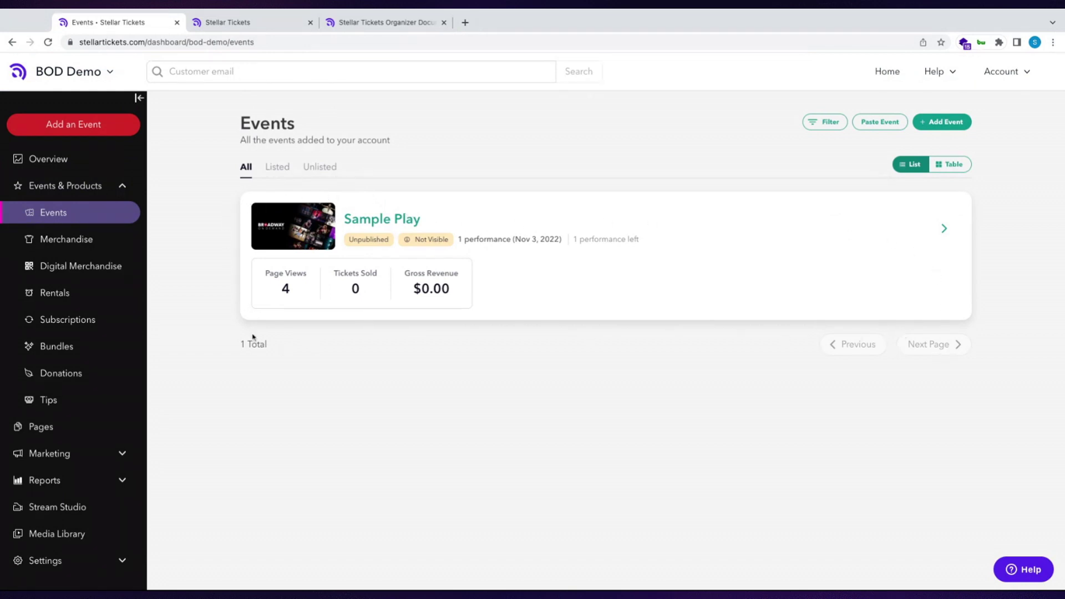
click(395, 224)
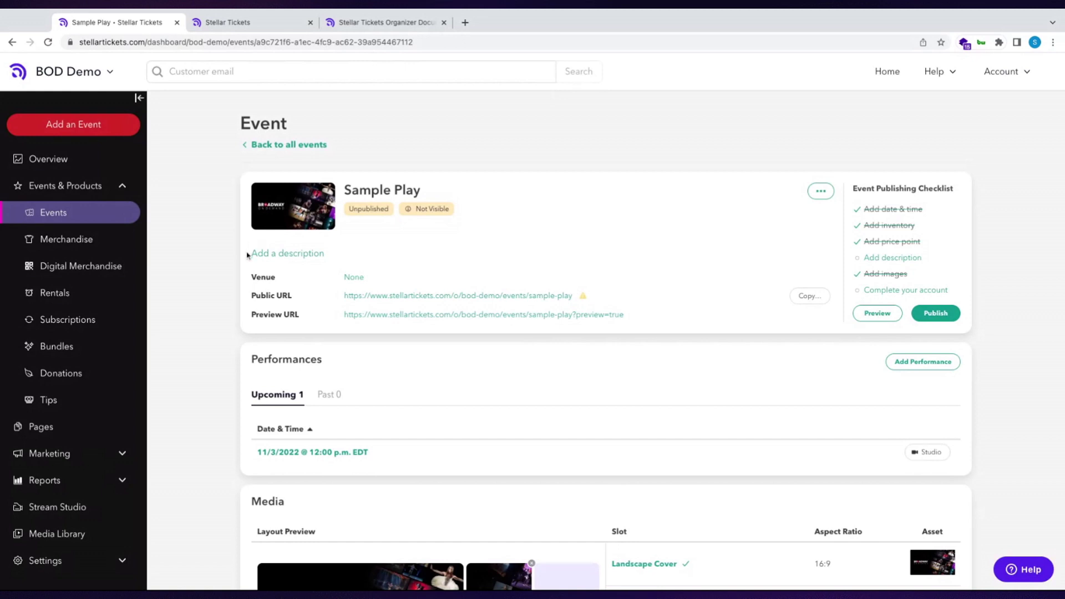
- Examine the Sample Play event's performances, media slots with layout preview, and preview URL
scroll(280, 286, down, 4)
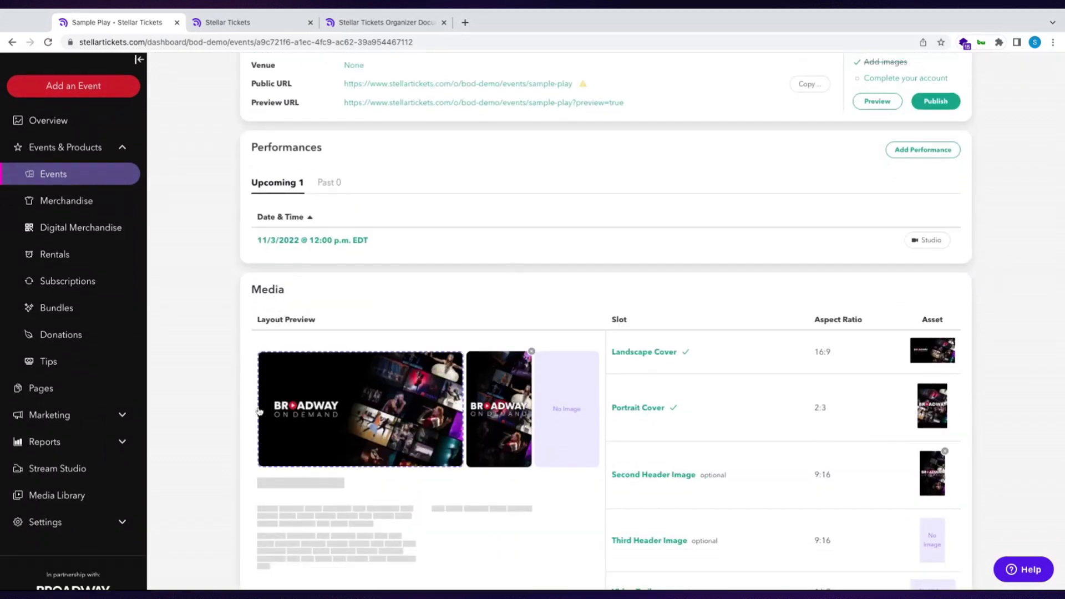
scroll(269, 452, down, 1)
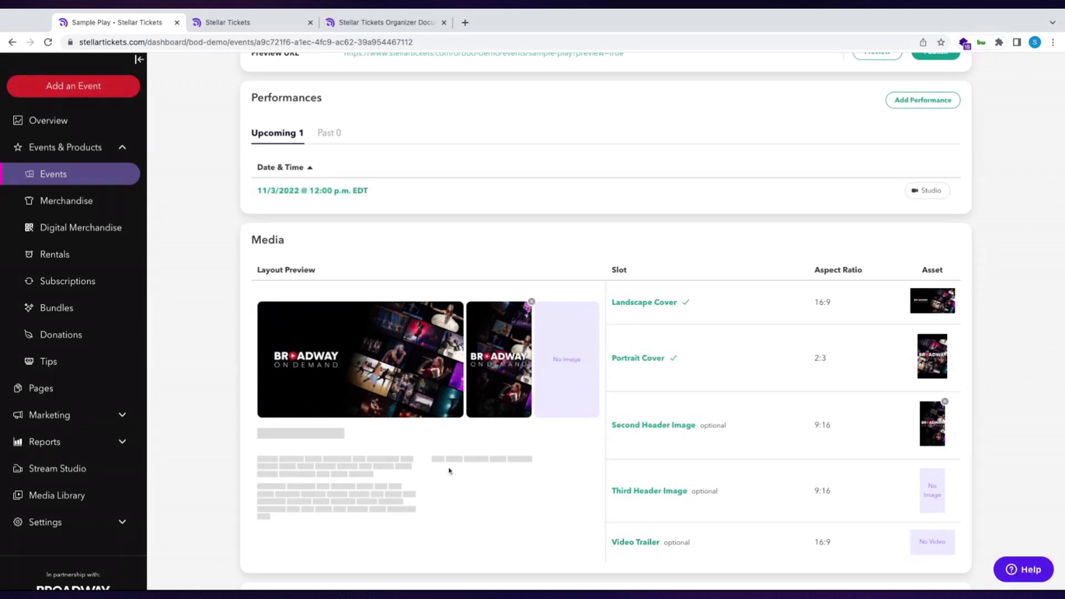
scroll(450, 472, up, 5)
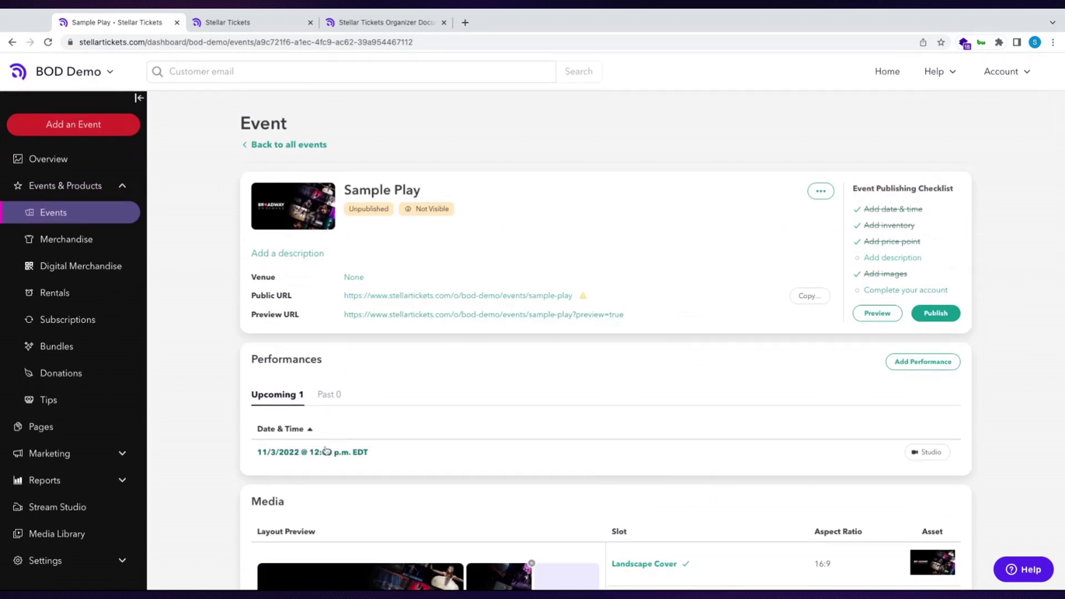
triple_click(299, 315)
drag(299, 315, 256, 315)
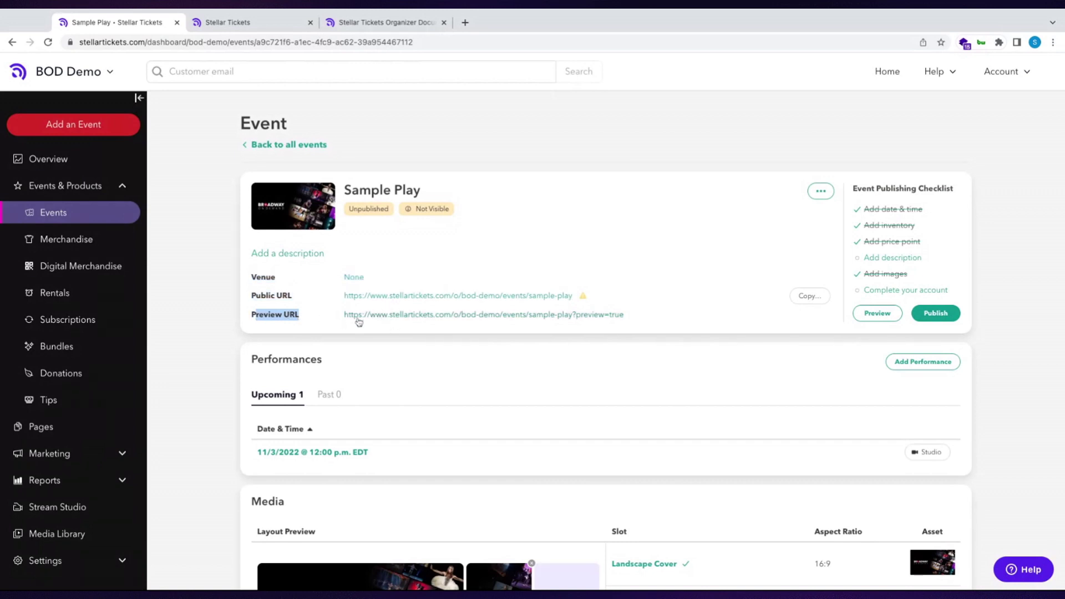
click(303, 327)
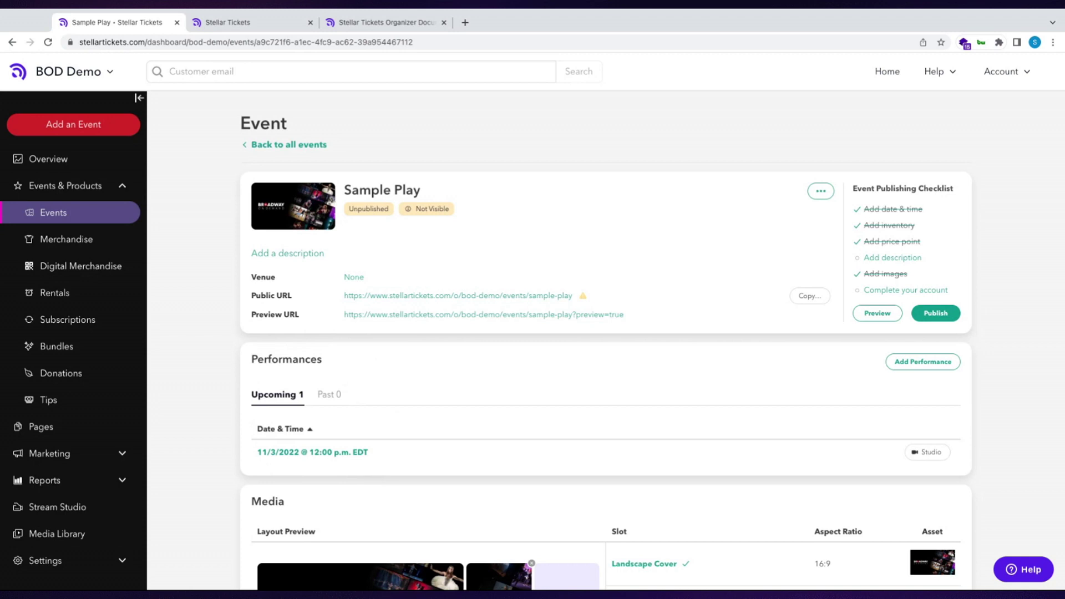
- Open the 11/3/2022 12:00 p.m. EDT performance and review its ticket inventories and price points
click(328, 454)
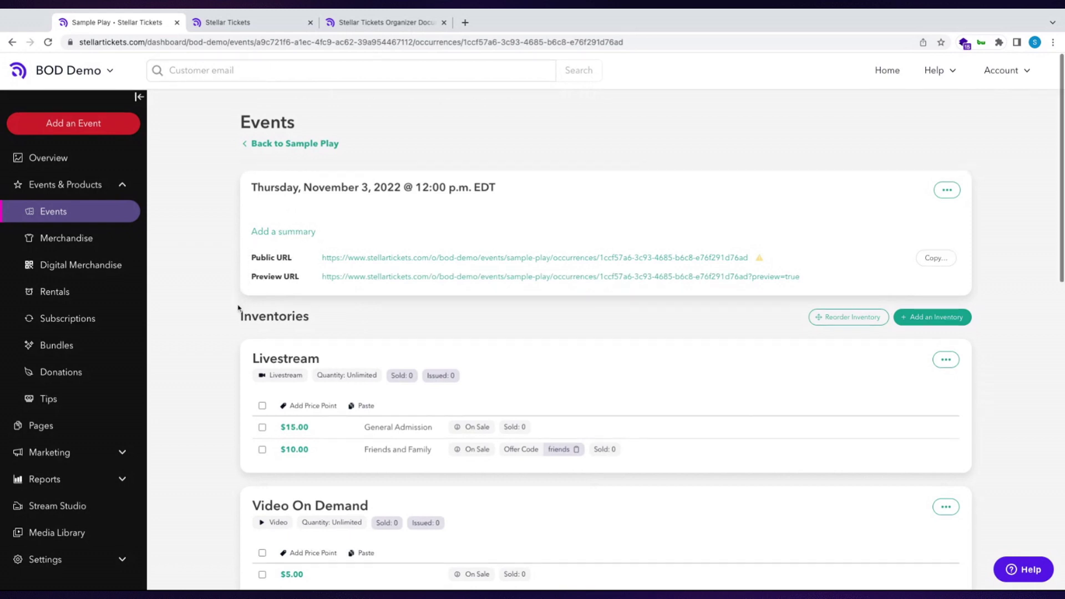
scroll(239, 308, down, 1)
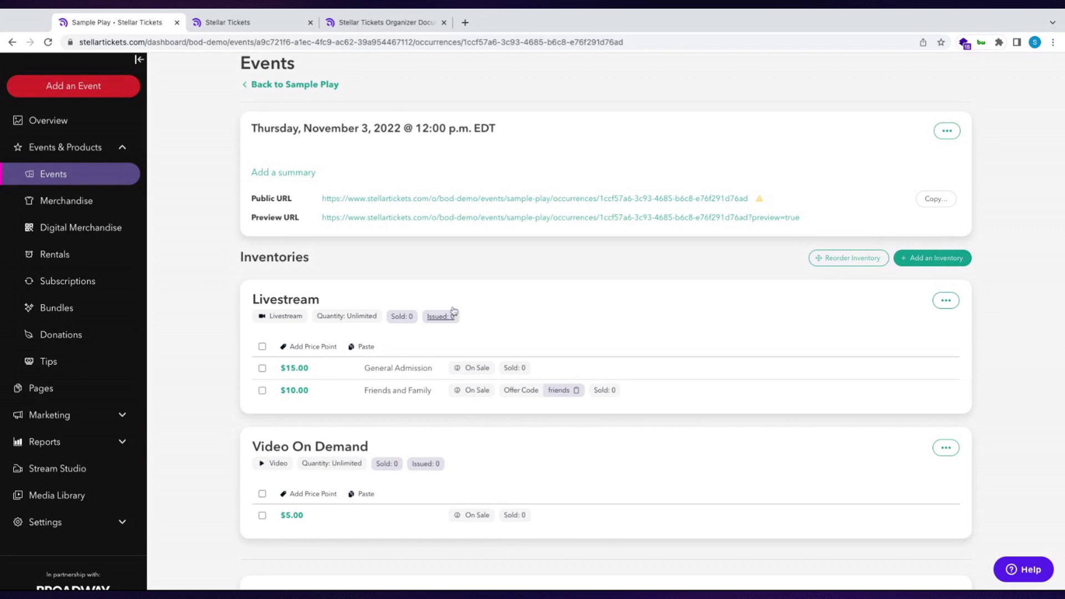
- Examine the ticket type, quantity, transfer, device limit, custom content and checkout question options for a new ticket inventory, without adding it
click(917, 260)
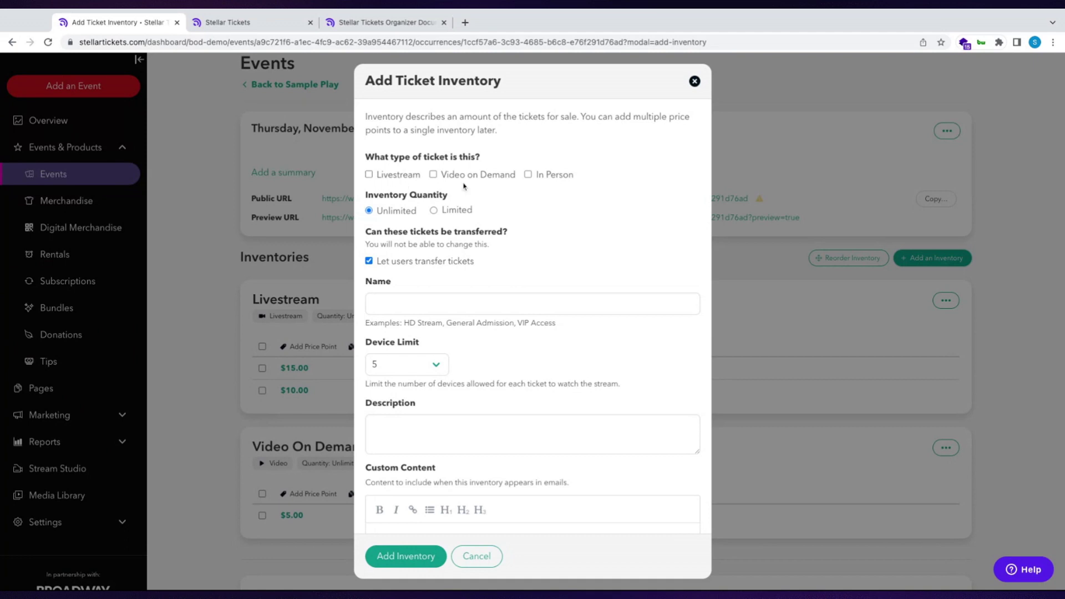
click(408, 179)
click(443, 180)
click(529, 177)
click(528, 175)
click(434, 175)
scroll(418, 243, down, 3)
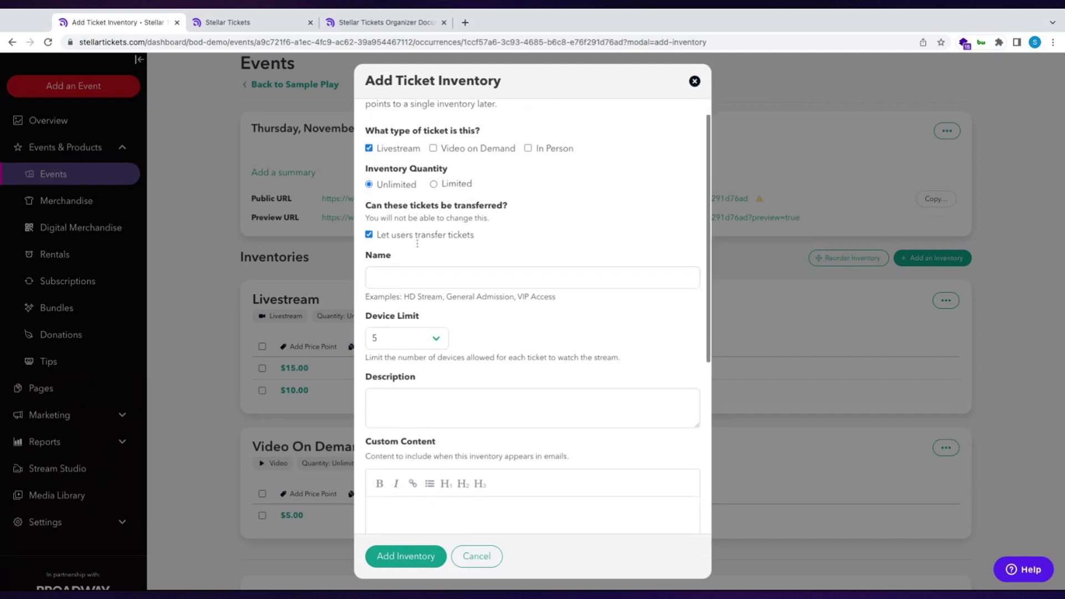
scroll(533, 311, down, 3)
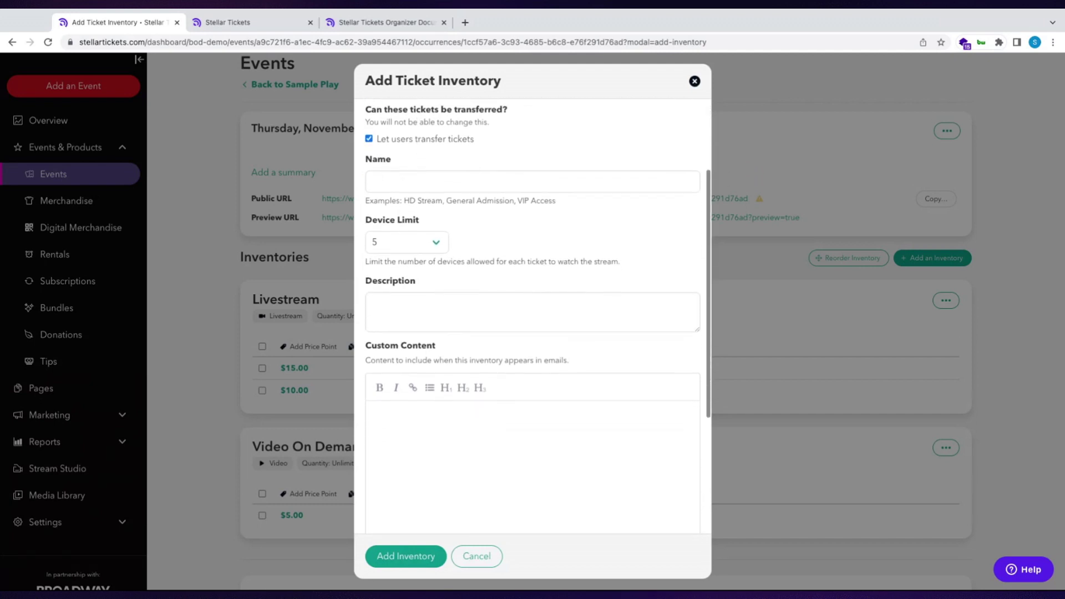
scroll(416, 348, down, 4)
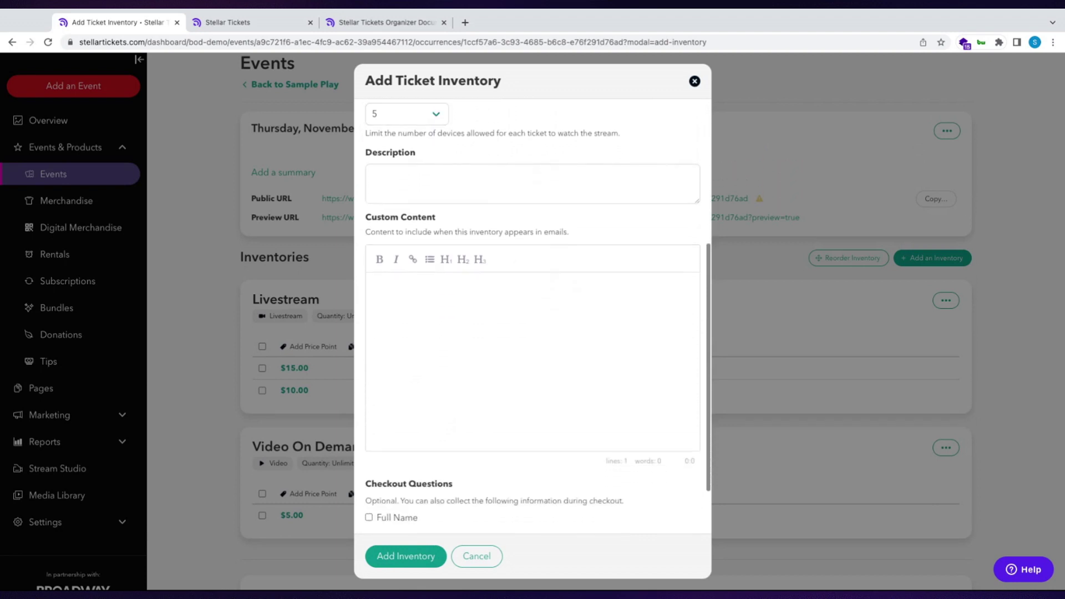
scroll(449, 353, down, 2)
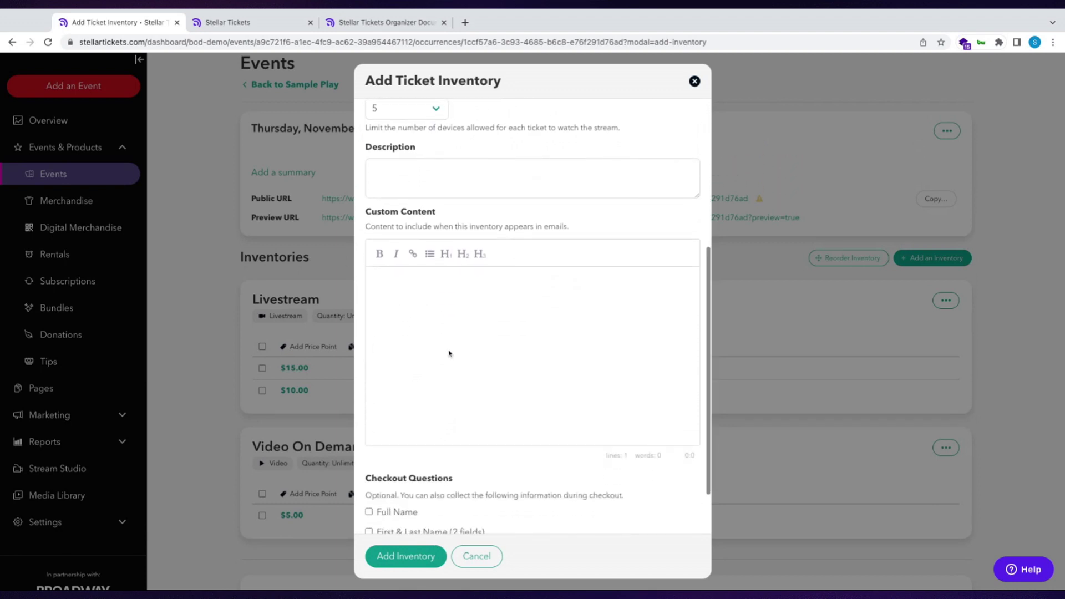
scroll(438, 414, down, 1)
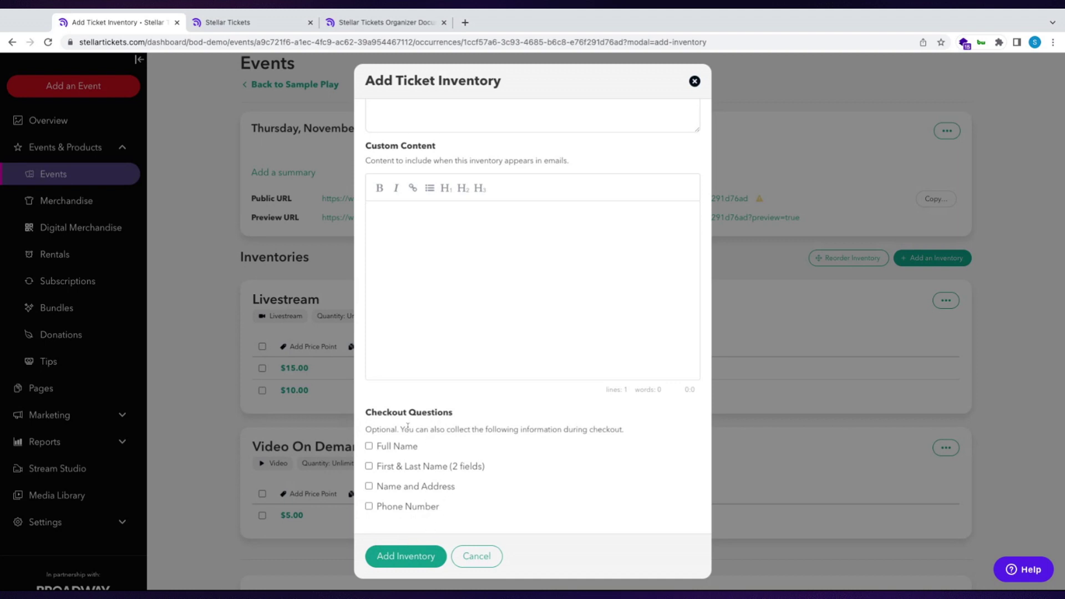
click(475, 557)
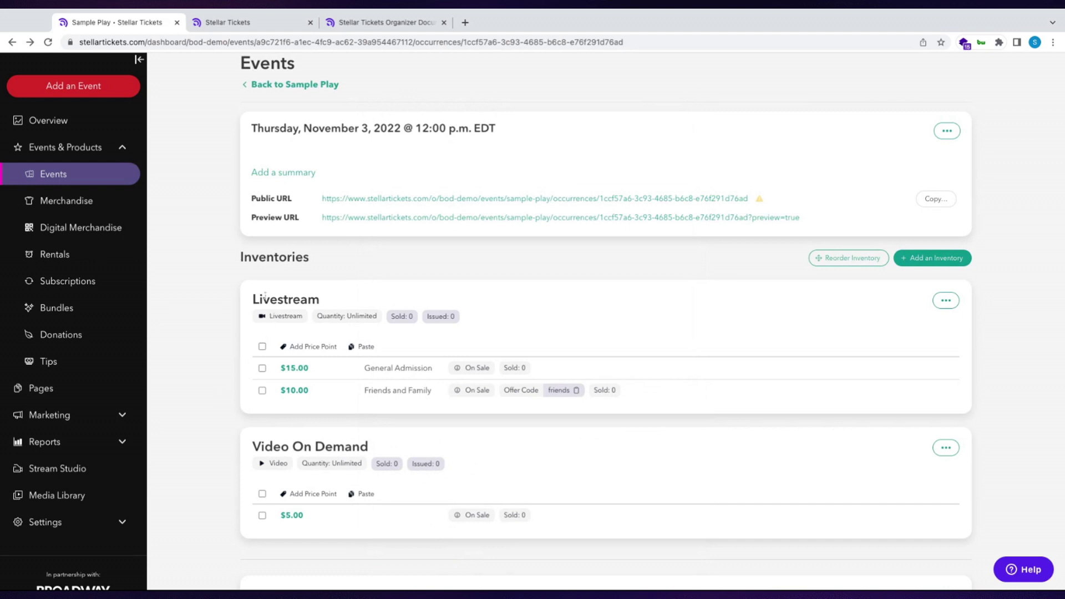
- Examine the name, availability and expiration settings for a new video on demand of this performance, without creating it
scroll(265, 295, down, 2)
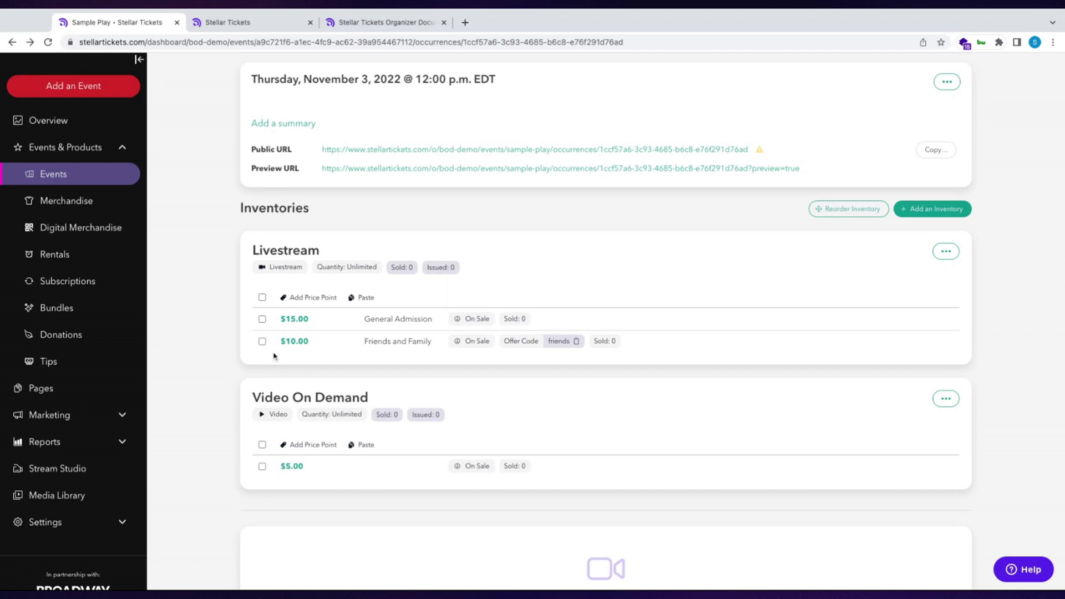
scroll(273, 356, down, 2)
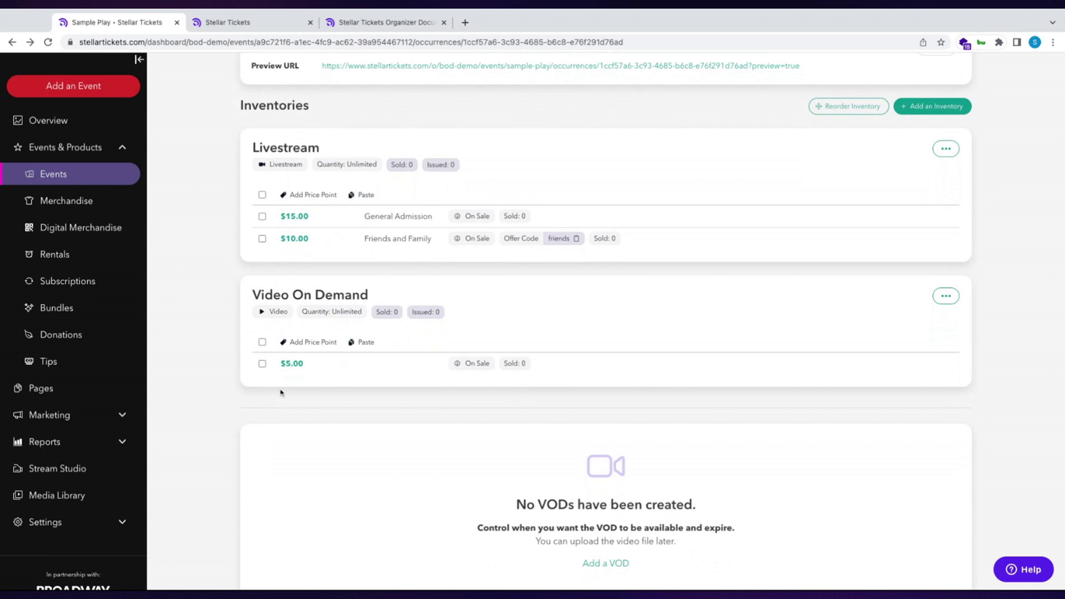
scroll(300, 388, down, 1)
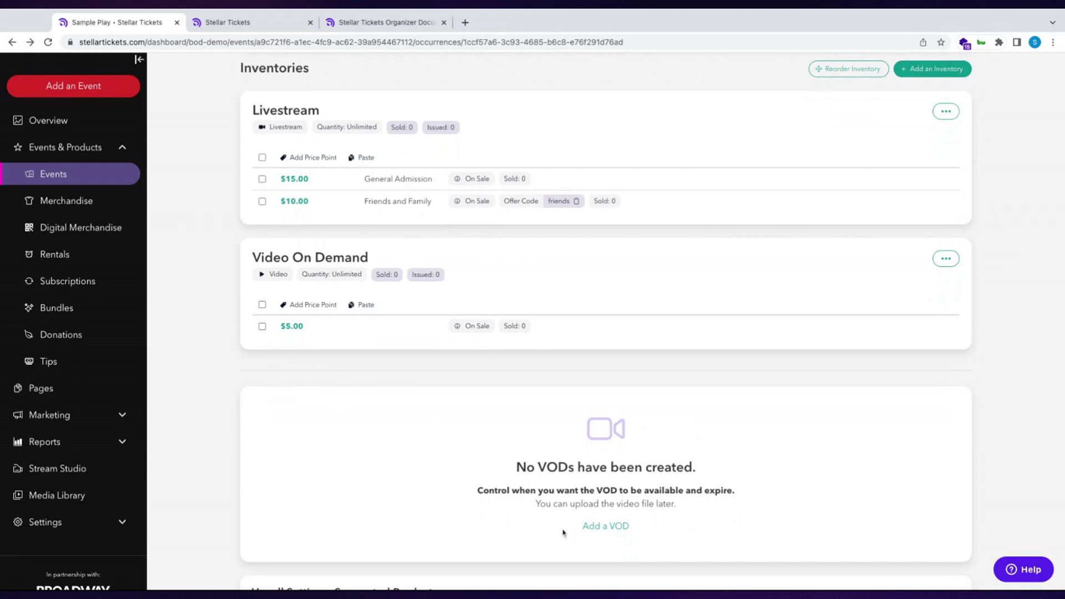
click(605, 526)
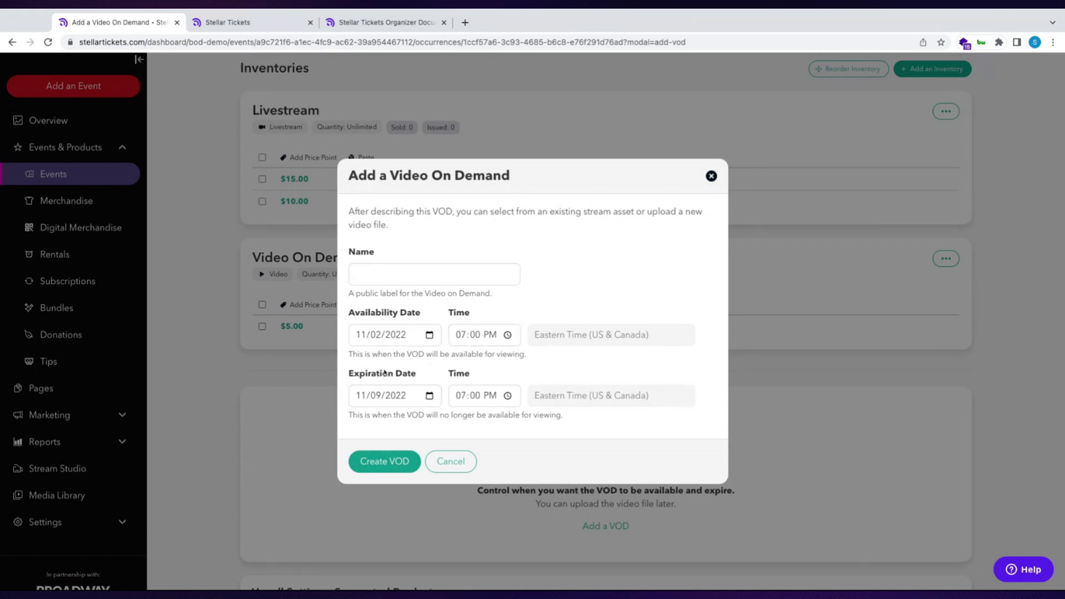
click(451, 464)
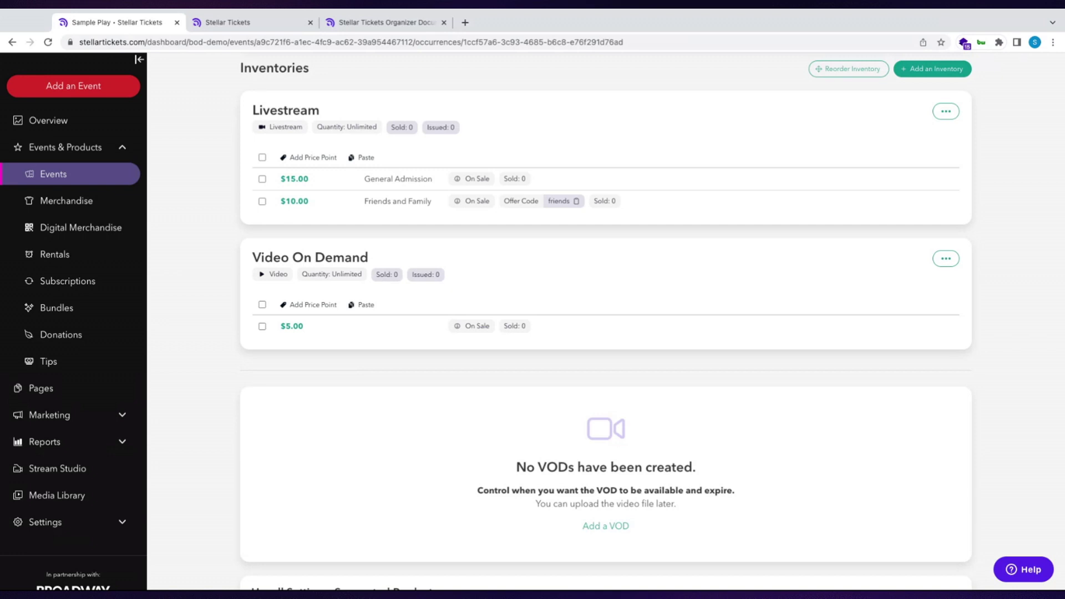
- Examine the email entry and file import options for issuing Livestream inventory, without issuing any tickets
scroll(383, 427, up, 2)
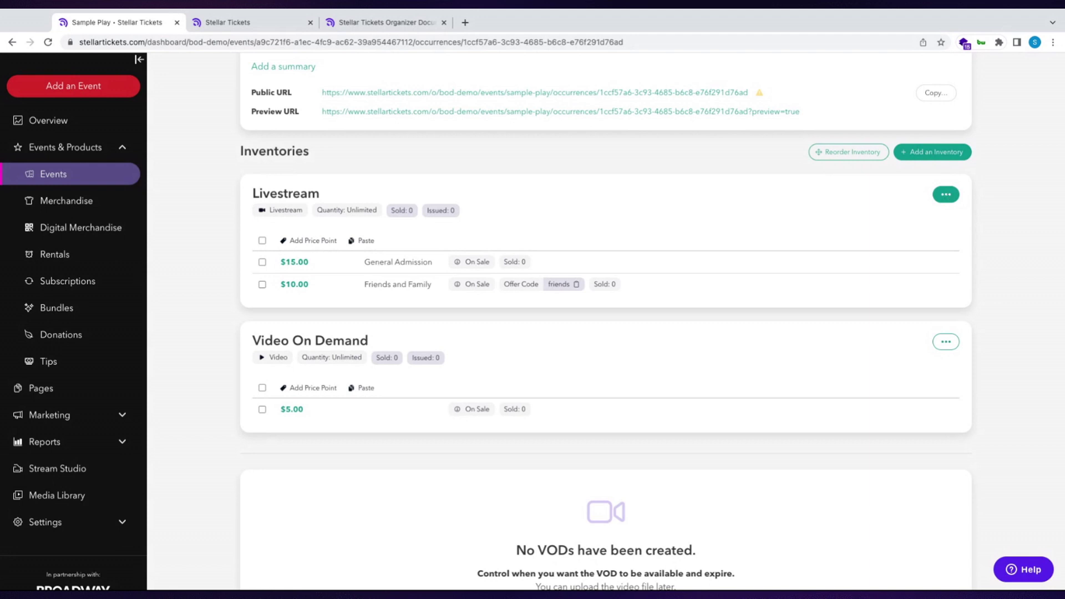
click(946, 195)
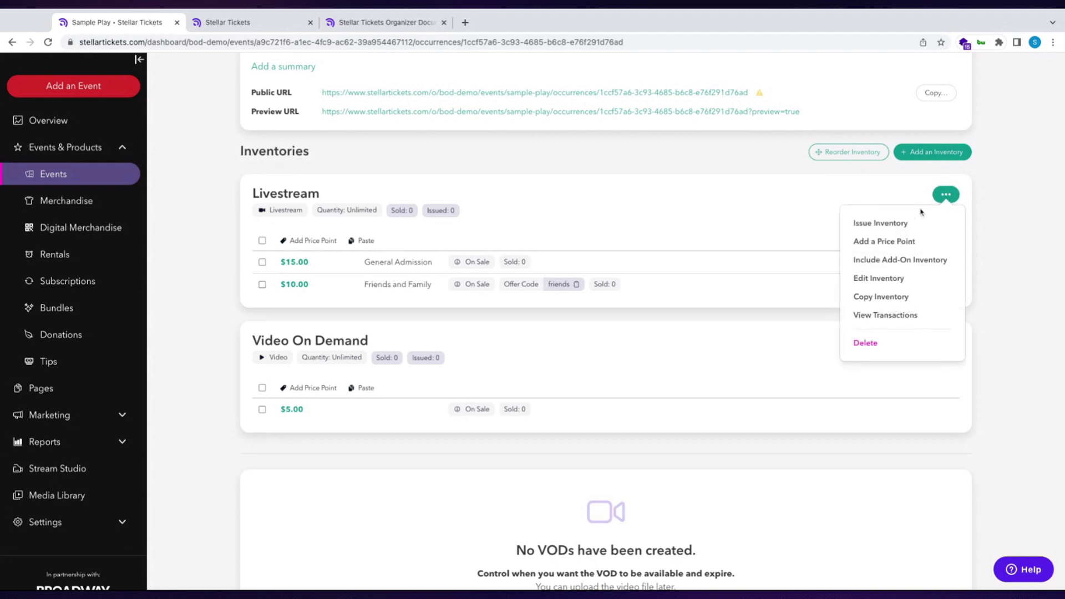
click(906, 223)
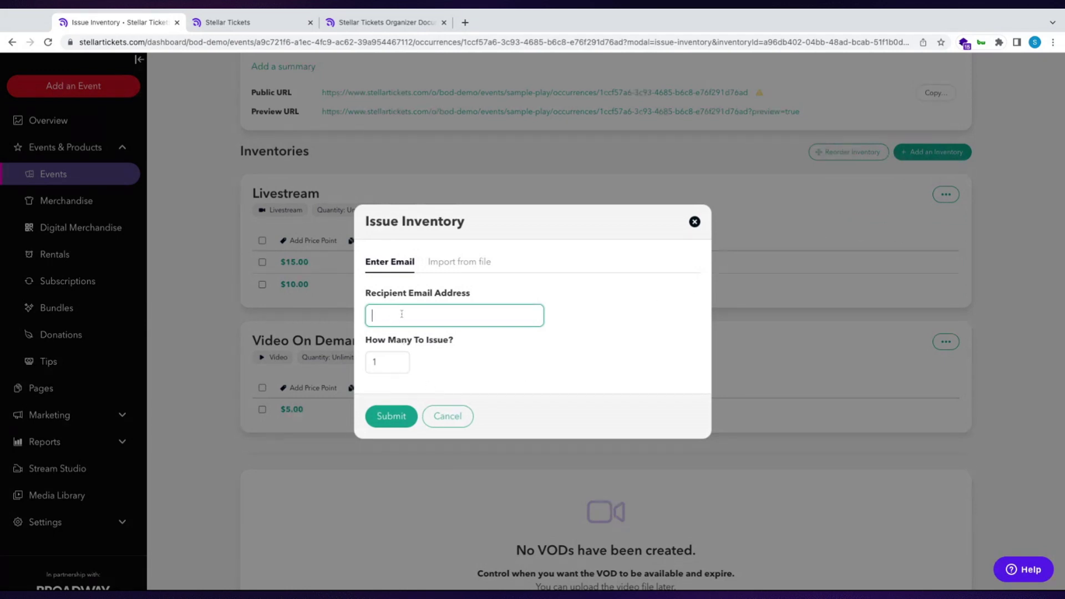
click(460, 262)
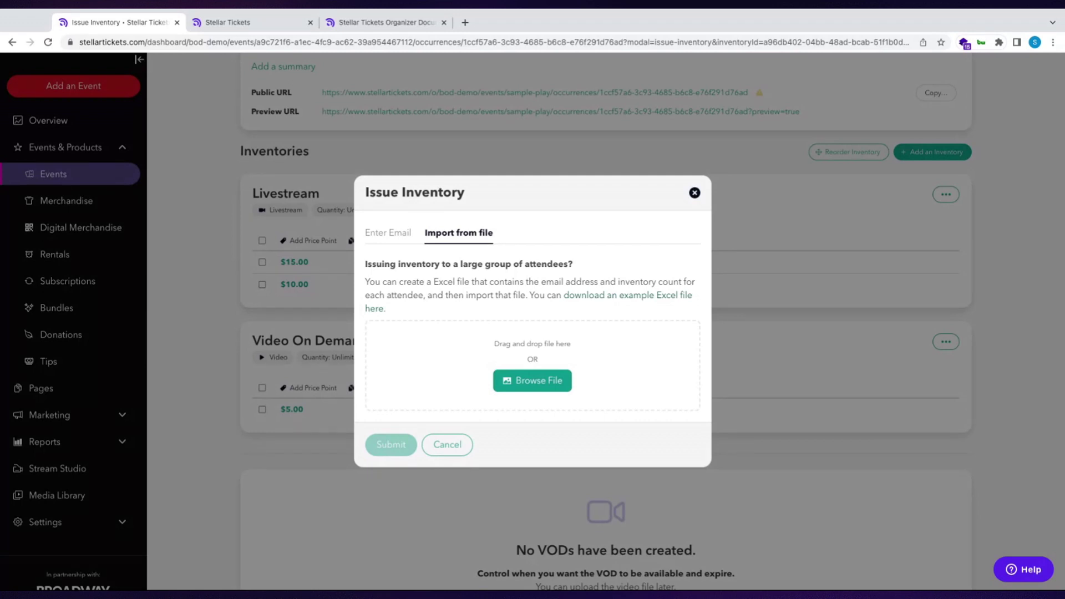
click(445, 445)
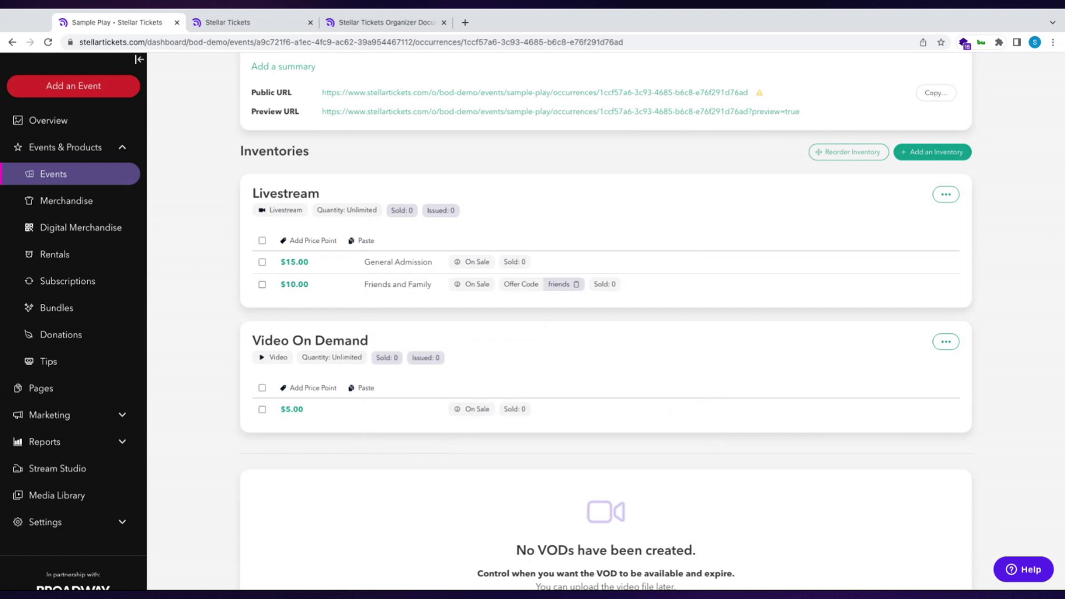
- Open the Marketing section's list of emails sent to customers
click(118, 410)
scroll(121, 416, down, 2)
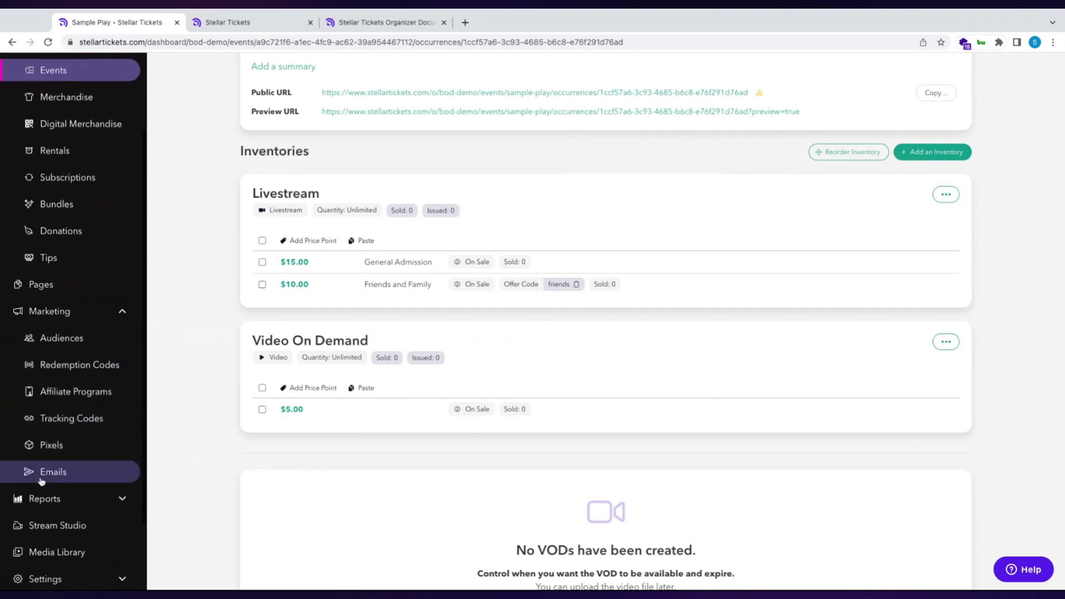
click(41, 479)
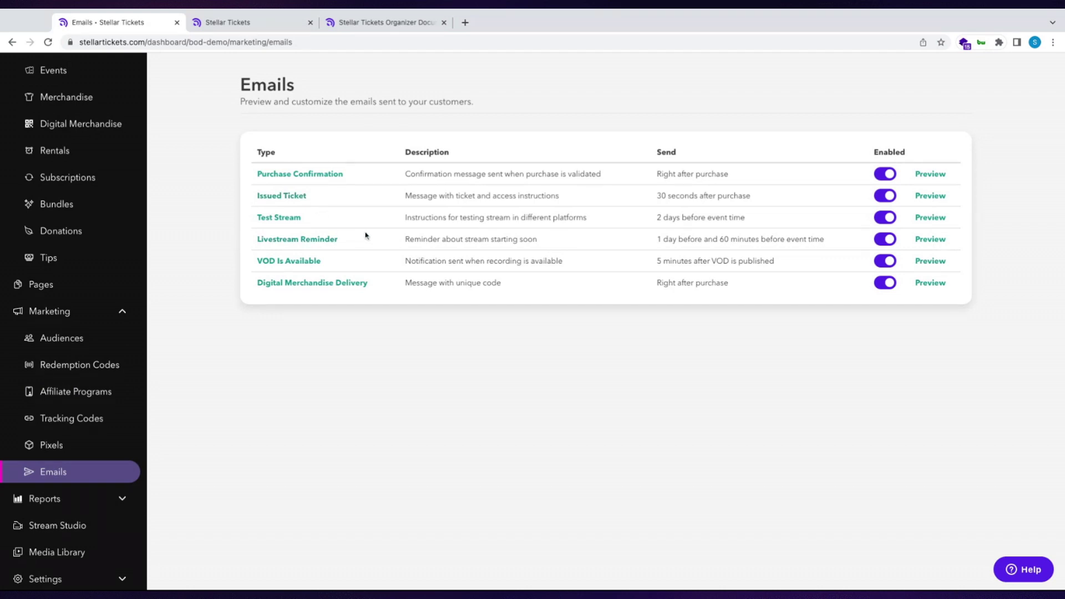
- Examine the full preview of the Purchase Confirmation email, from the purchased items to the viewing instructions and device links
click(926, 177)
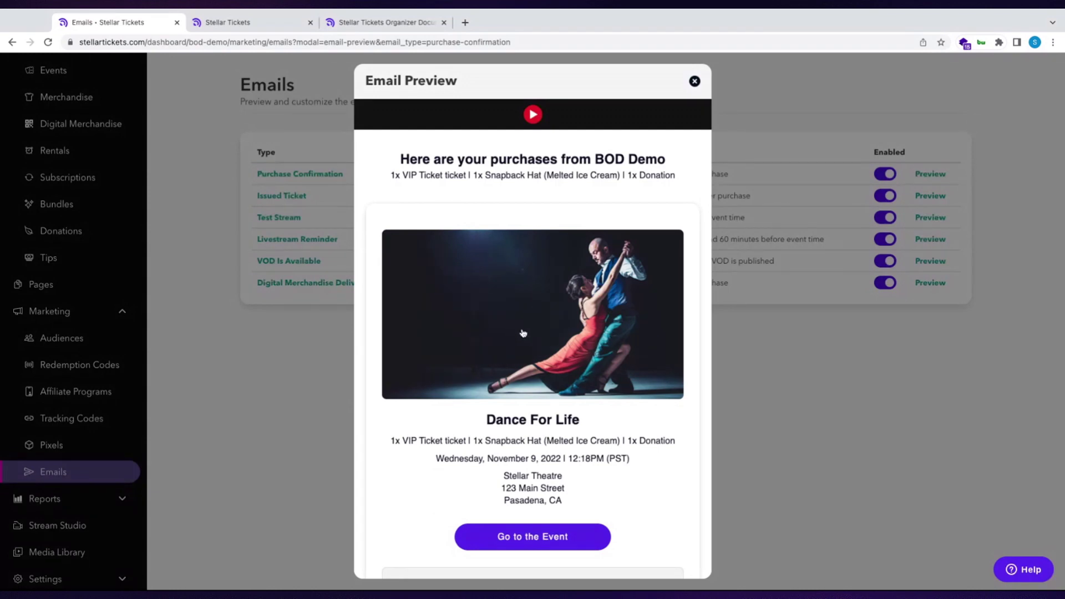
scroll(524, 333, down, 3)
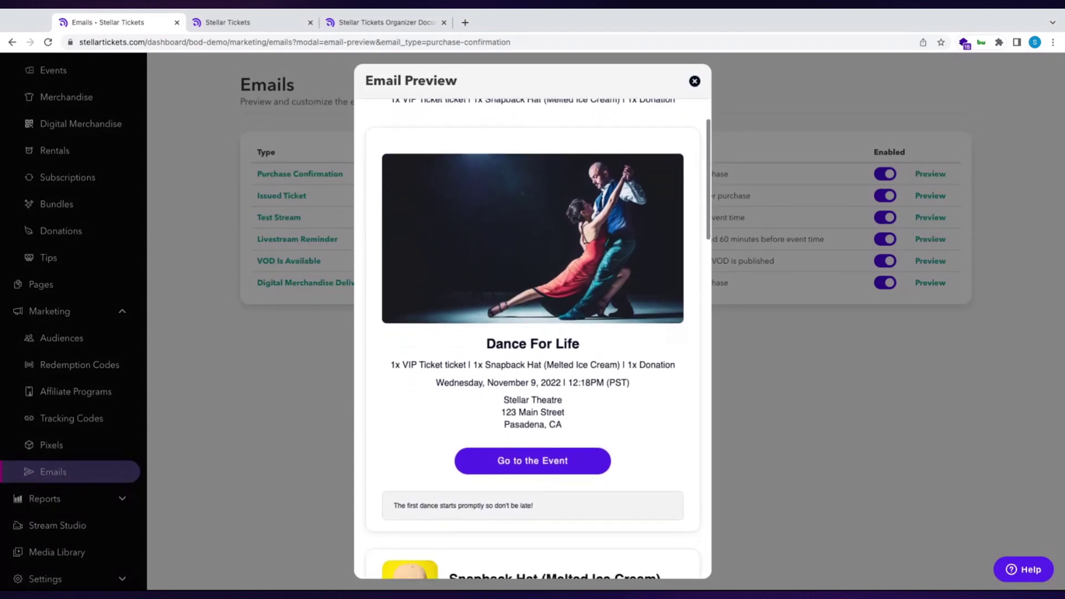
scroll(533, 338, down, 5)
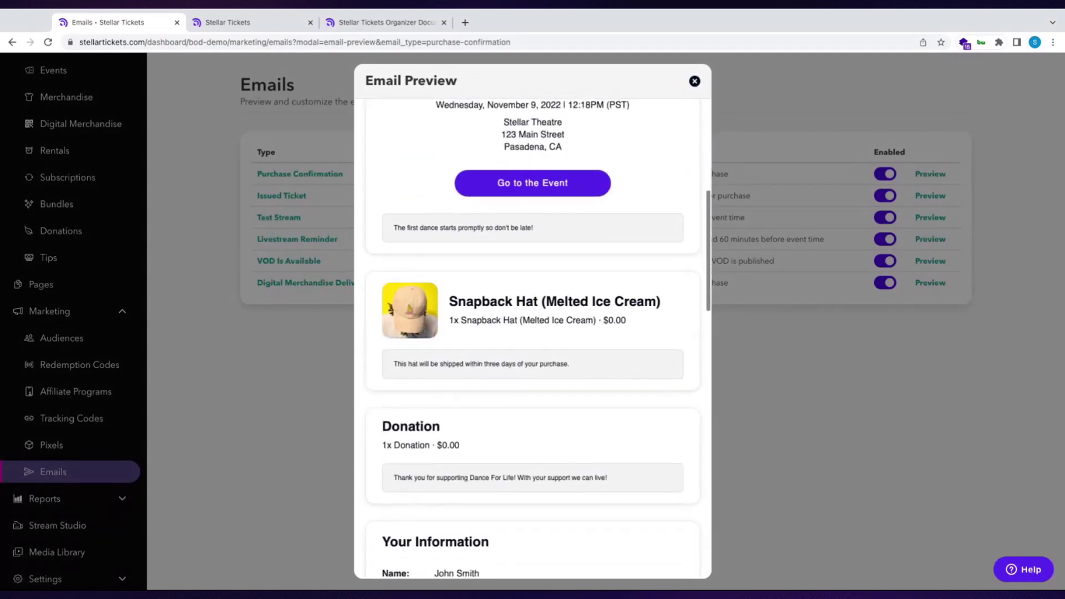
scroll(482, 327, down, 7)
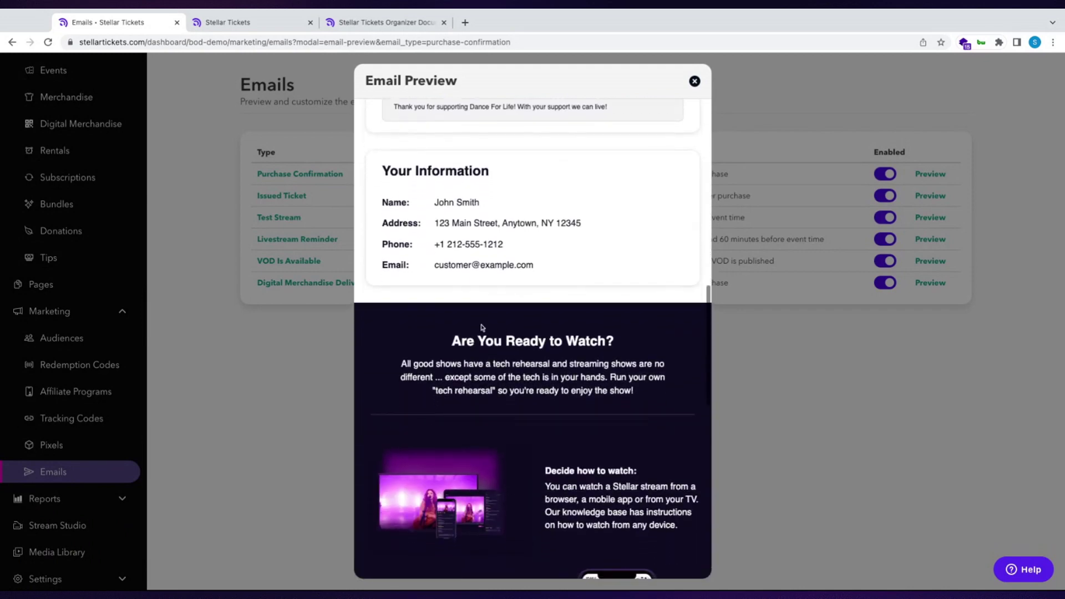
scroll(603, 482, down, 1)
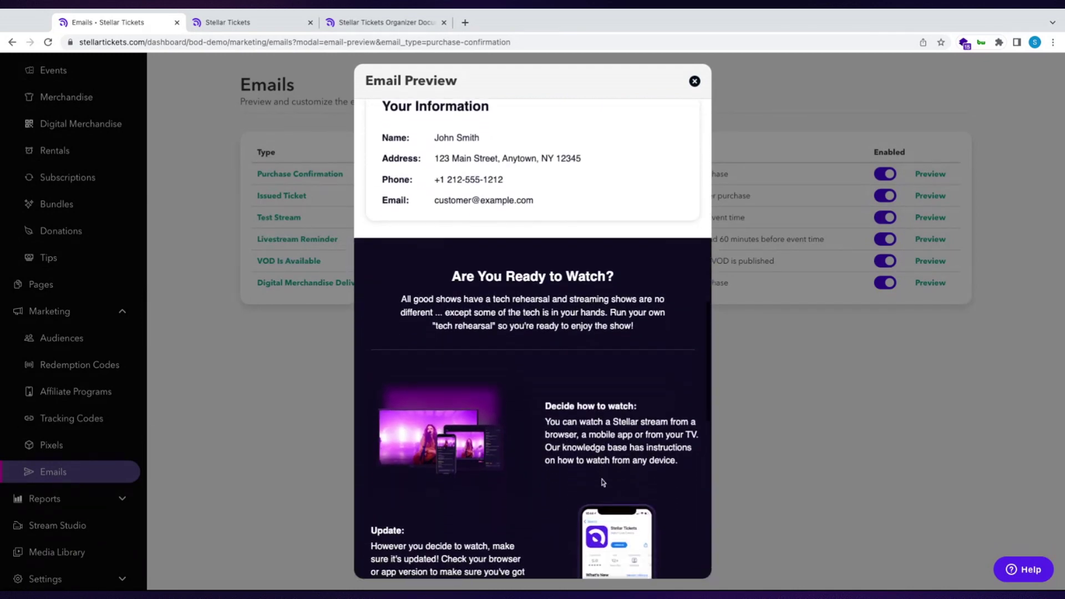
scroll(603, 482, down, 1)
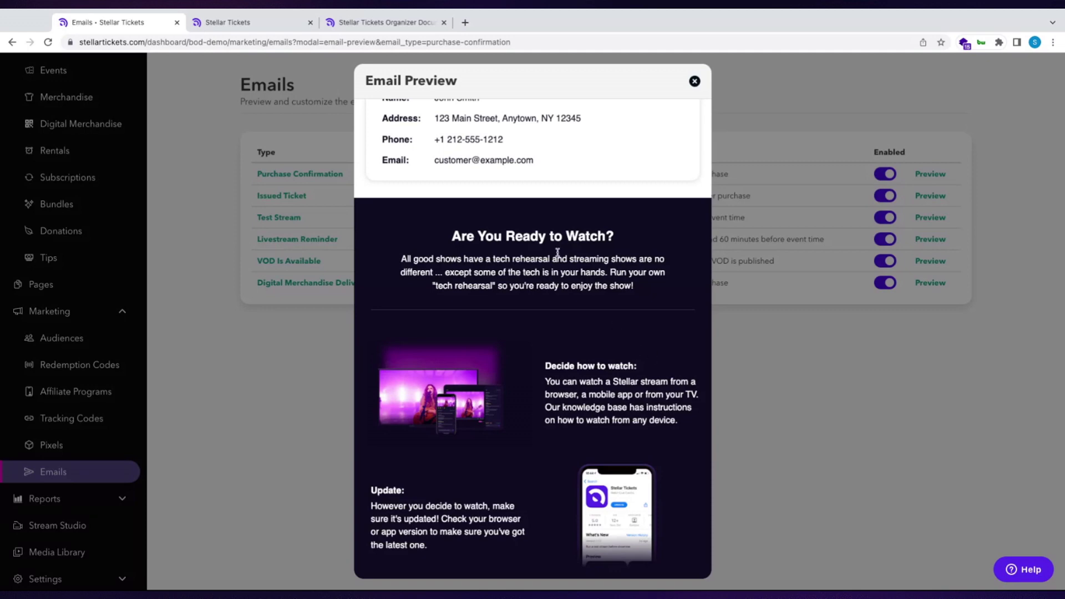
scroll(483, 481, down, 2)
scroll(483, 481, down, 3)
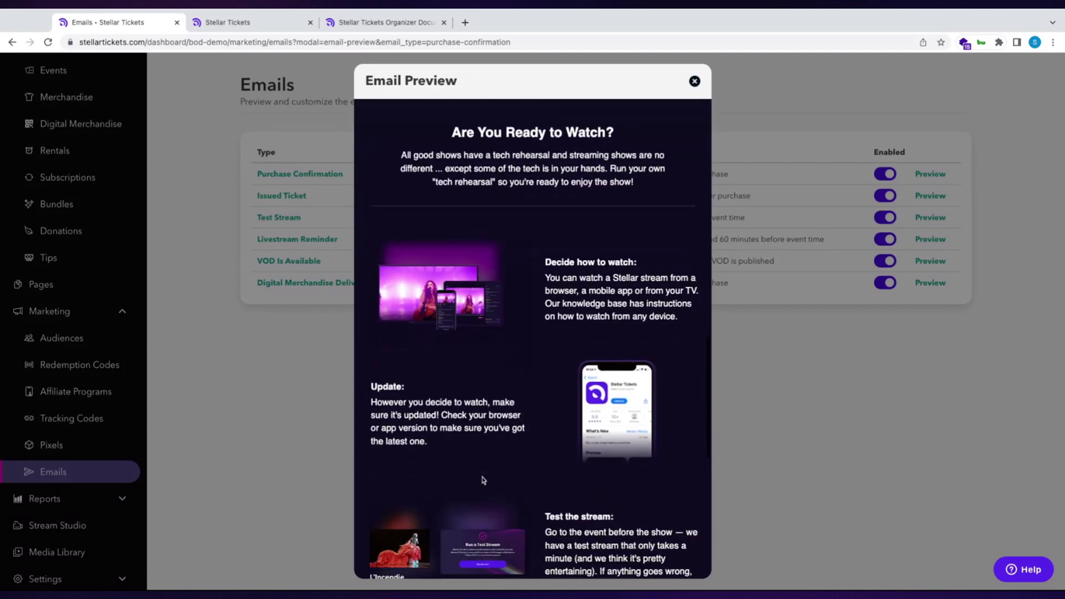
scroll(483, 481, down, 5)
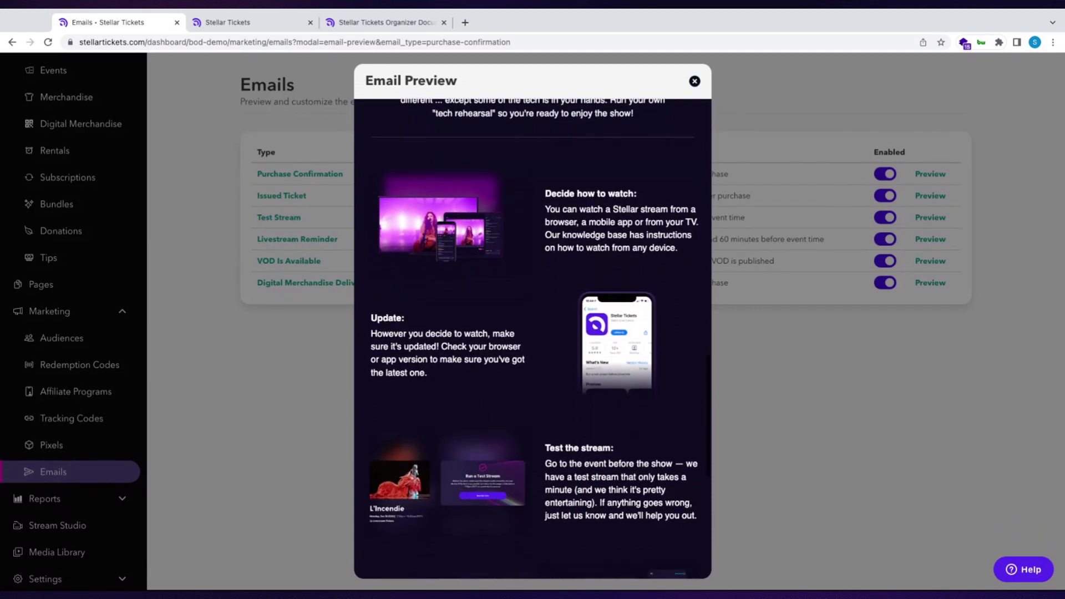
scroll(484, 480, down, 3)
scroll(559, 549, down, 3)
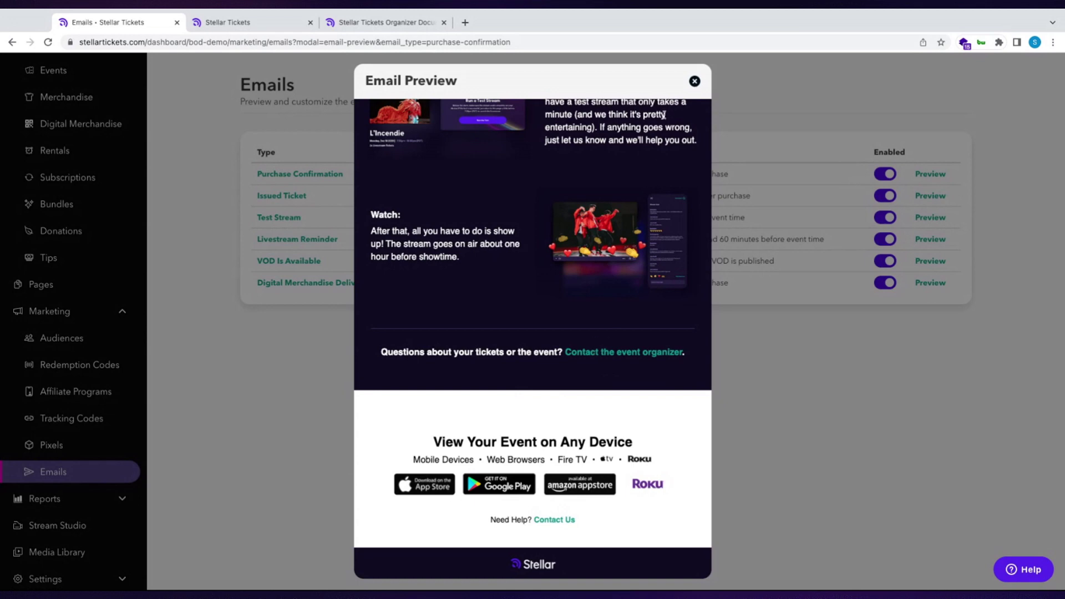
scroll(580, 250, up, 15)
scroll(580, 249, up, 10)
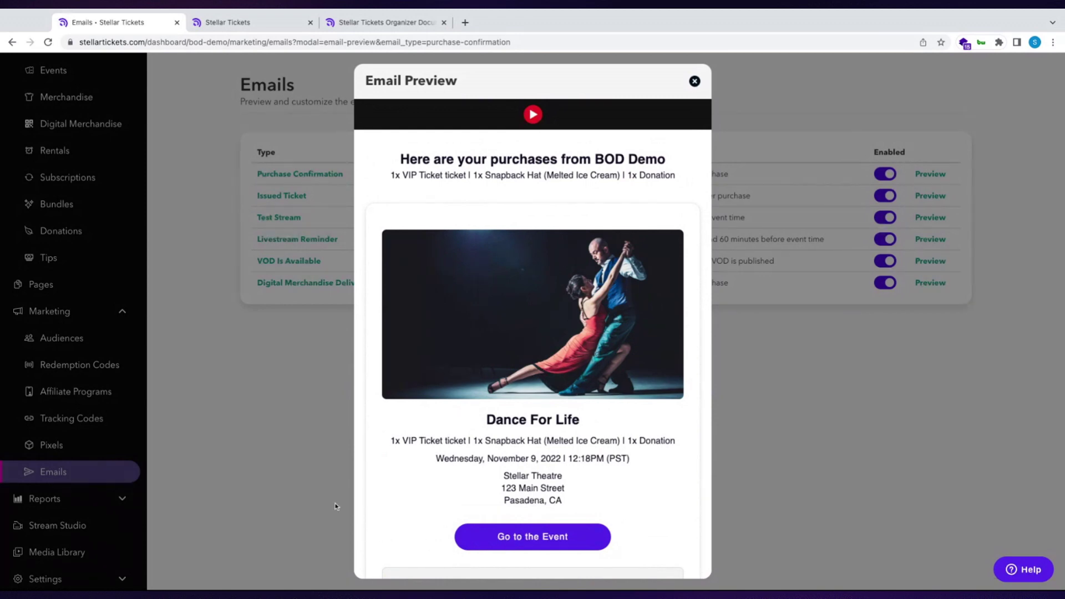
- View the Sample Play stream page and send heart, laughing and clapping reactions in its chat
click(363, 24)
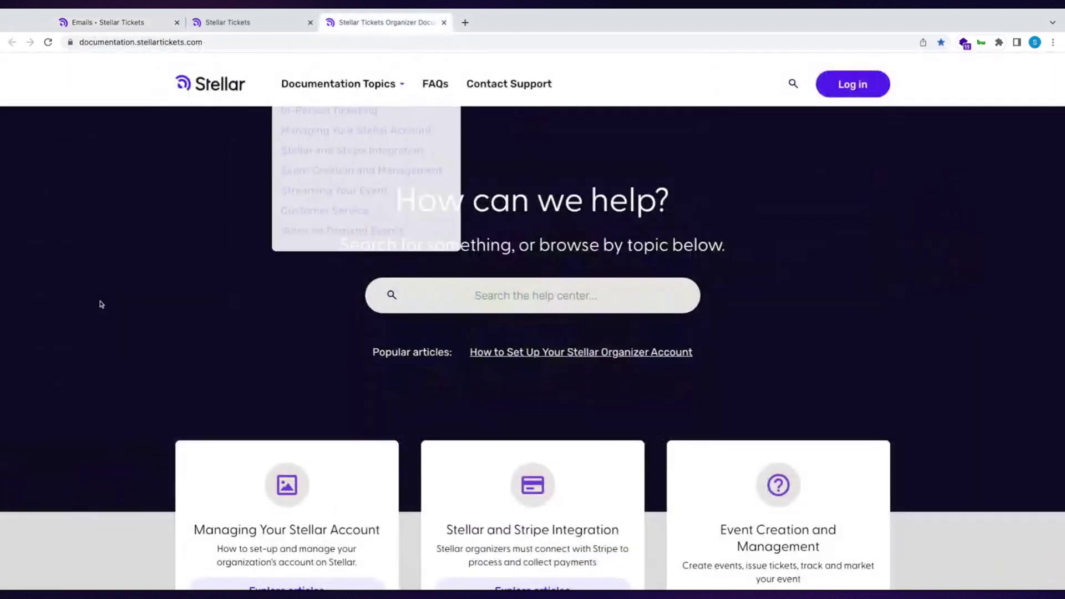
click(280, 23)
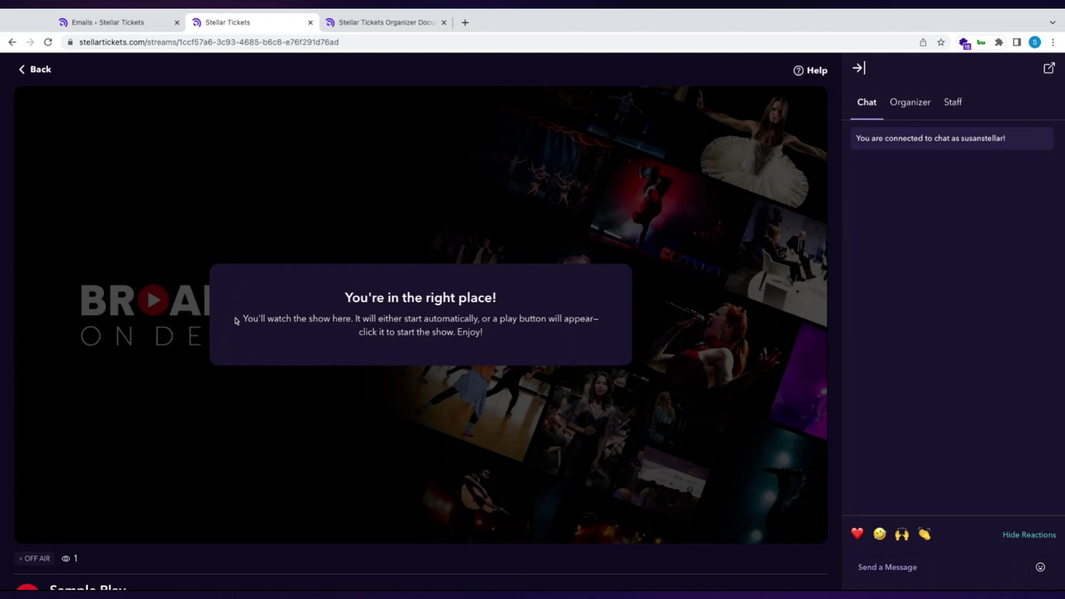
scroll(238, 393, down, 2)
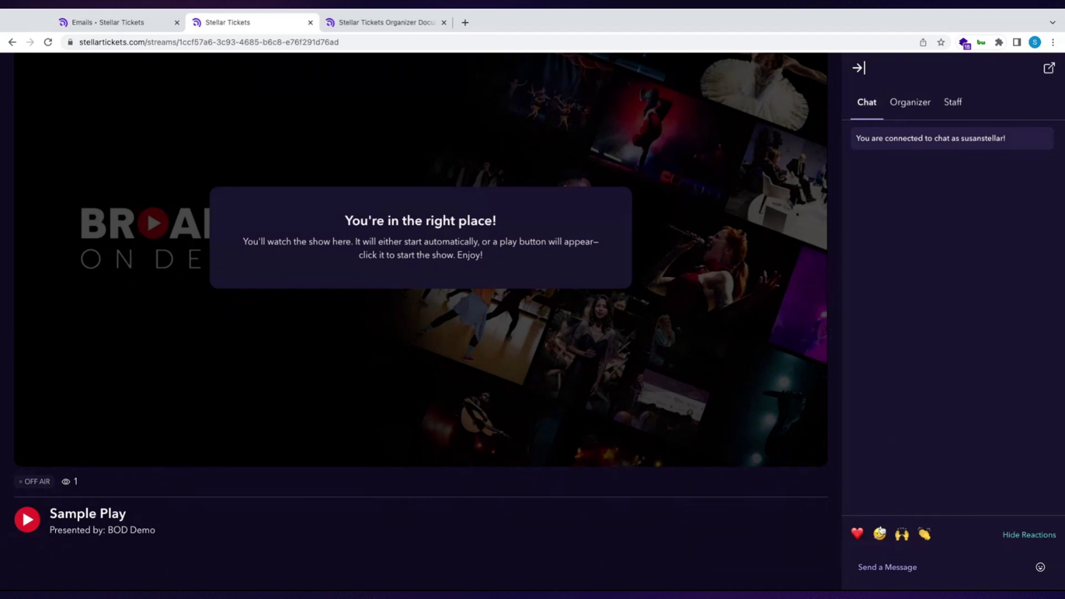
click(857, 535)
click(880, 534)
click(924, 534)
- Return to the Emails page, close the email preview, and collapse the Marketing and Events & Products sections
click(124, 27)
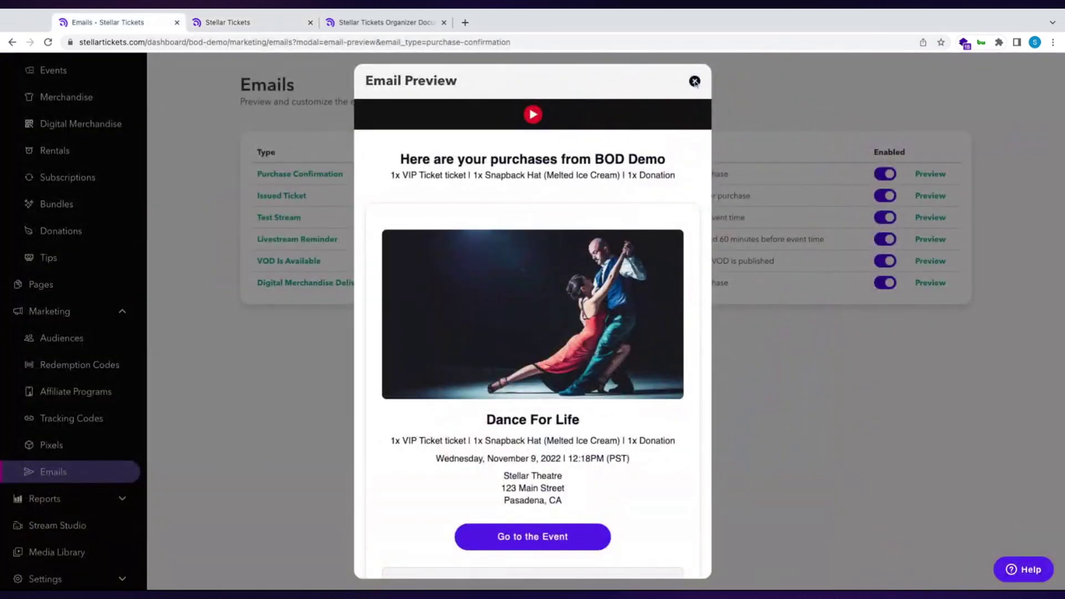
click(695, 82)
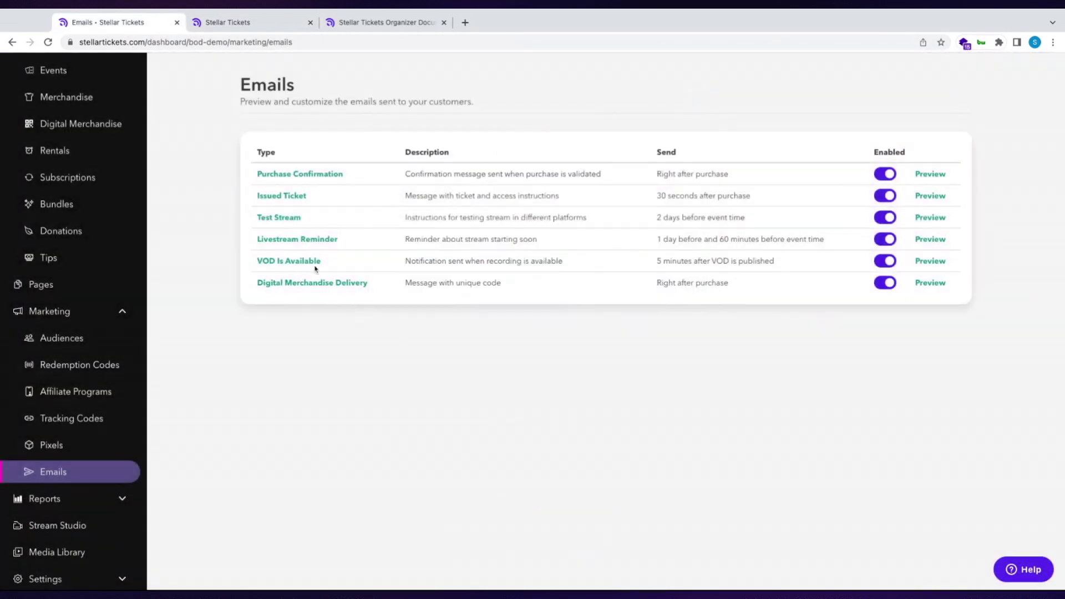
click(123, 311)
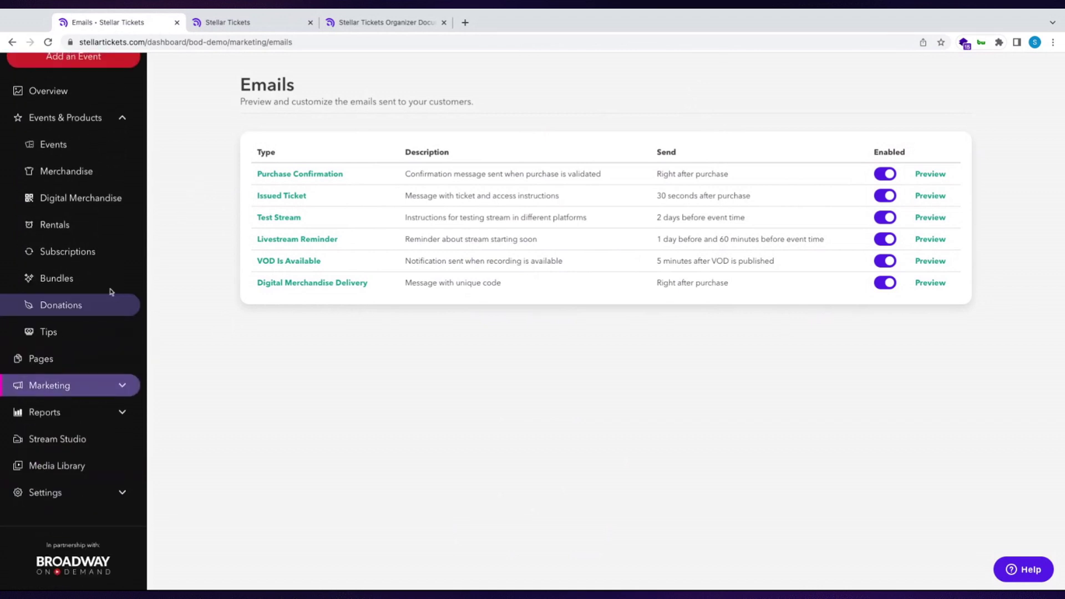
click(111, 117)
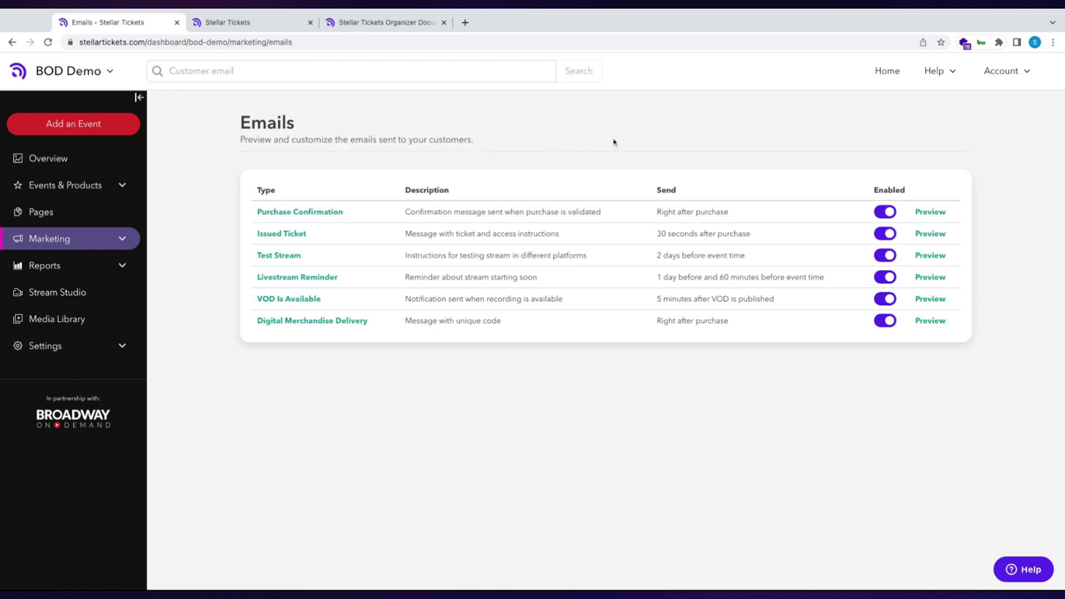
- Review the dashboard's help options and the Stellar organizer documentation site, and return to the Emails page
click(940, 76)
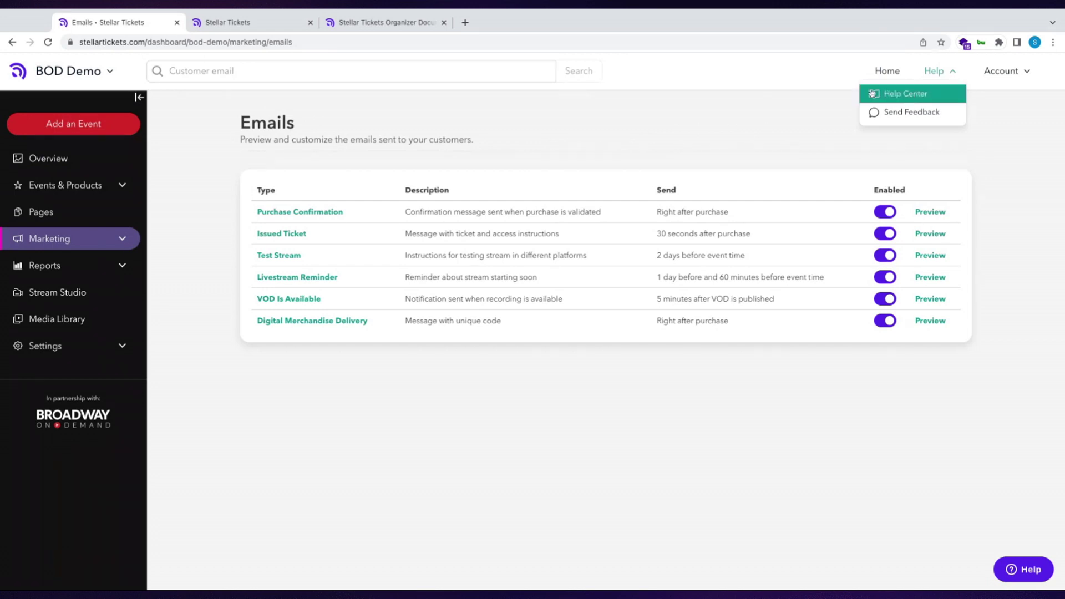
click(387, 23)
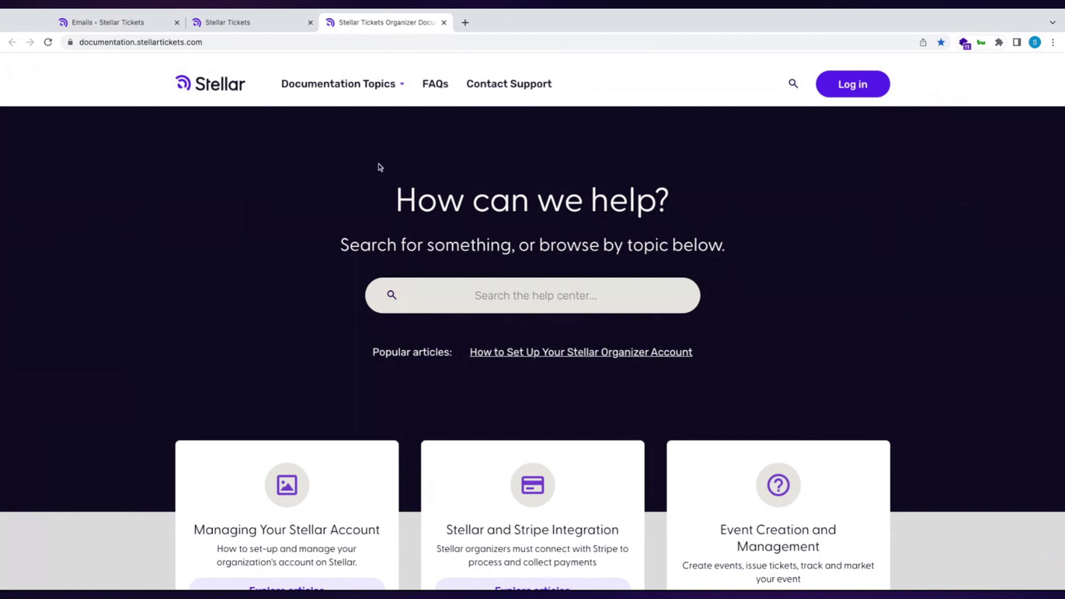
click(148, 25)
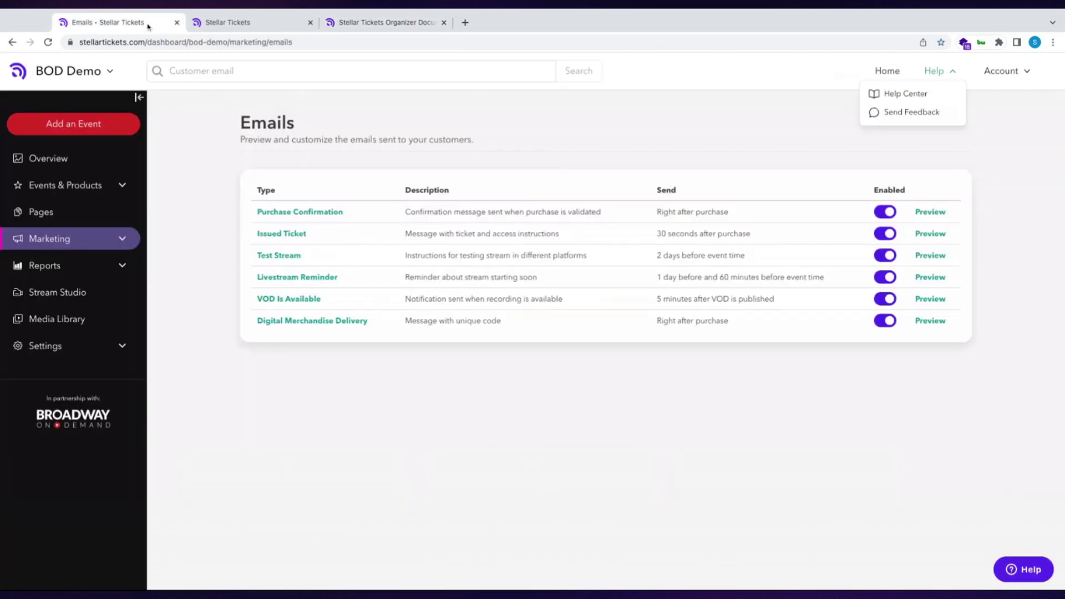